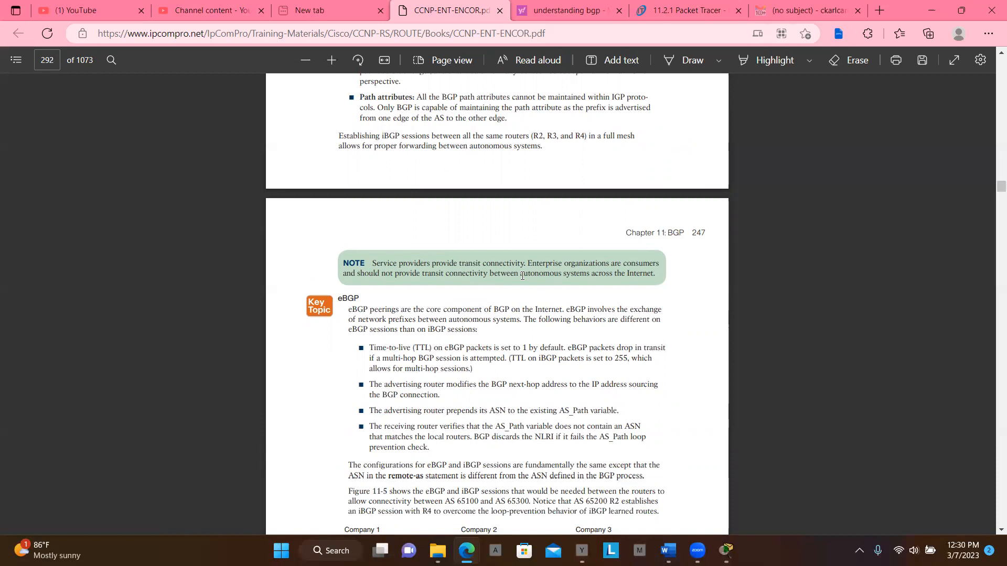
# - Read the PDF's BGP chapter from the eBGP section through the message types, Figure 11-6 neighbor states and the Connect state
pyautogui.scroll(-2, 568, 296)
pyautogui.scroll(-10, 568, 296)
pyautogui.scroll(-2, 568, 296)
pyautogui.scroll(-4, 568, 296)
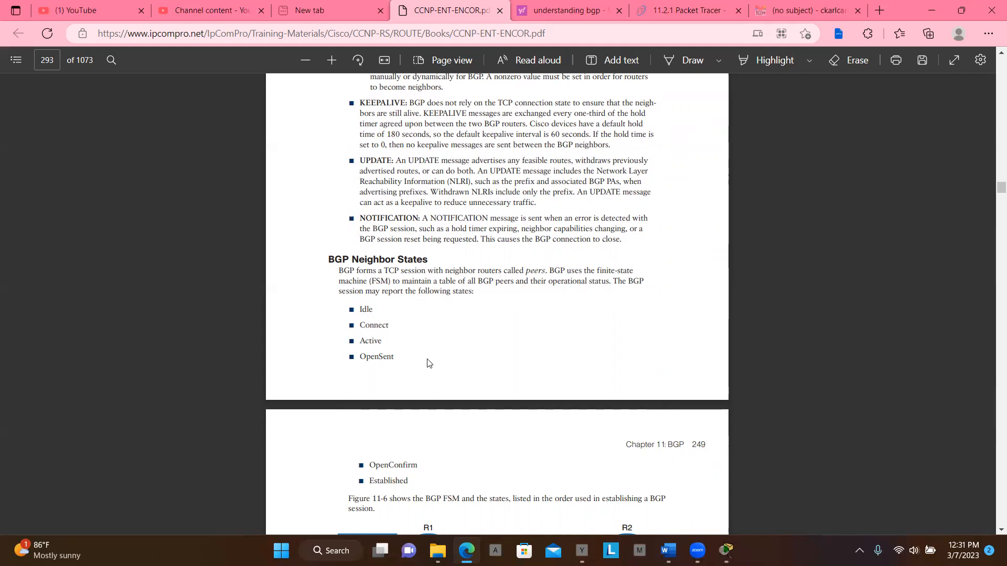
pyautogui.scroll(-5, 429, 363)
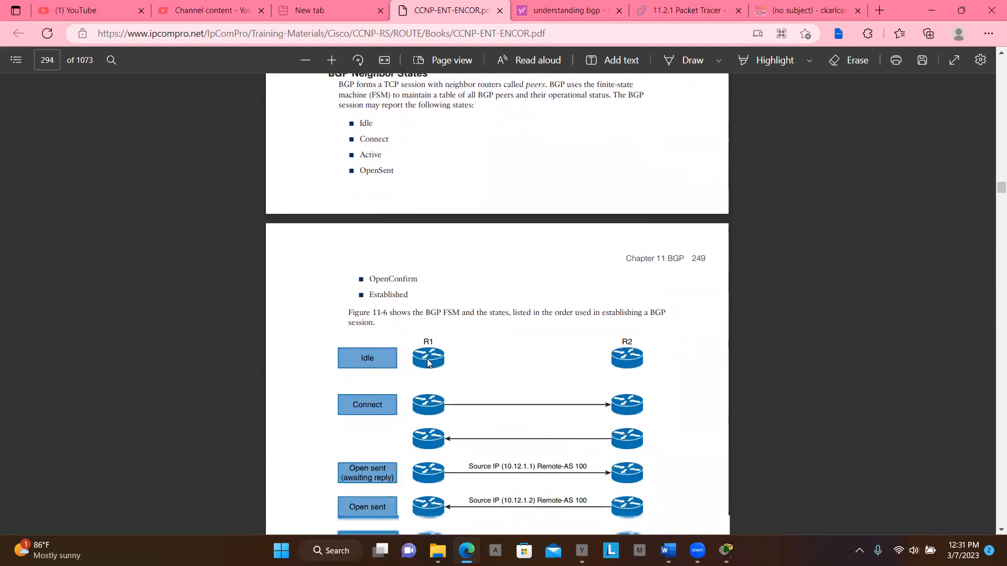
pyautogui.scroll(-5, 427, 362)
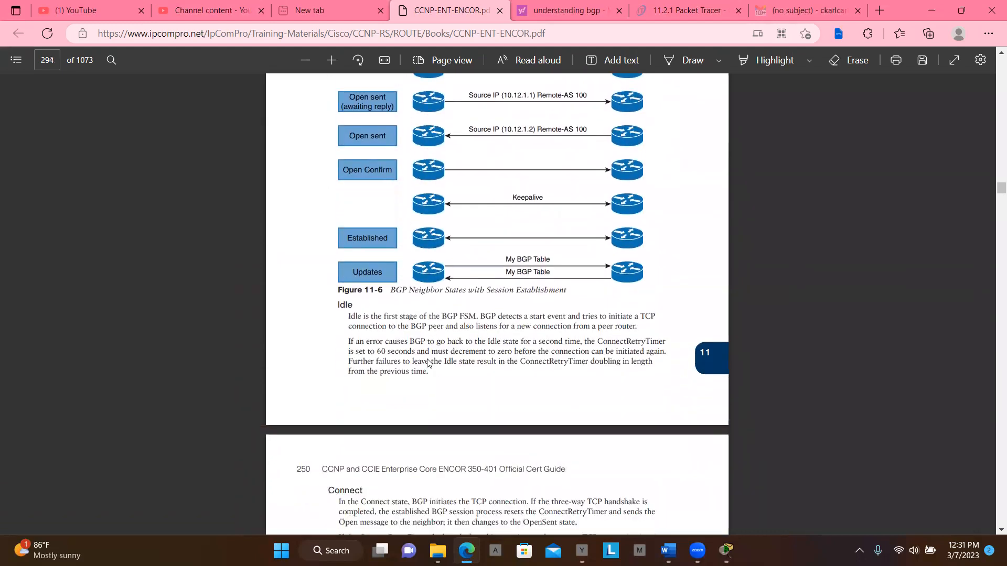
pyautogui.scroll(3, 428, 362)
pyautogui.scroll(1, 428, 361)
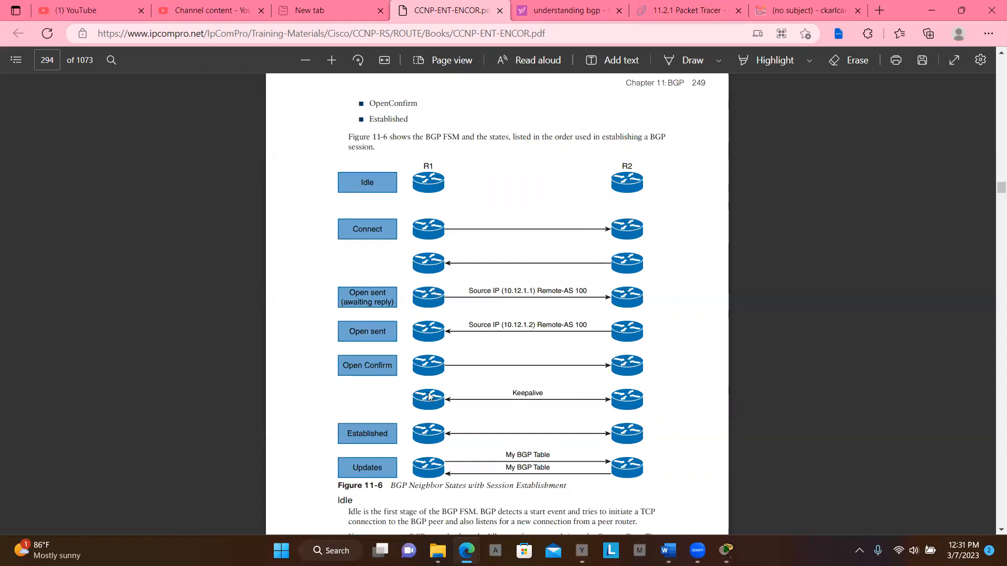
pyautogui.scroll(-2, 415, 390)
pyautogui.scroll(-4, 428, 396)
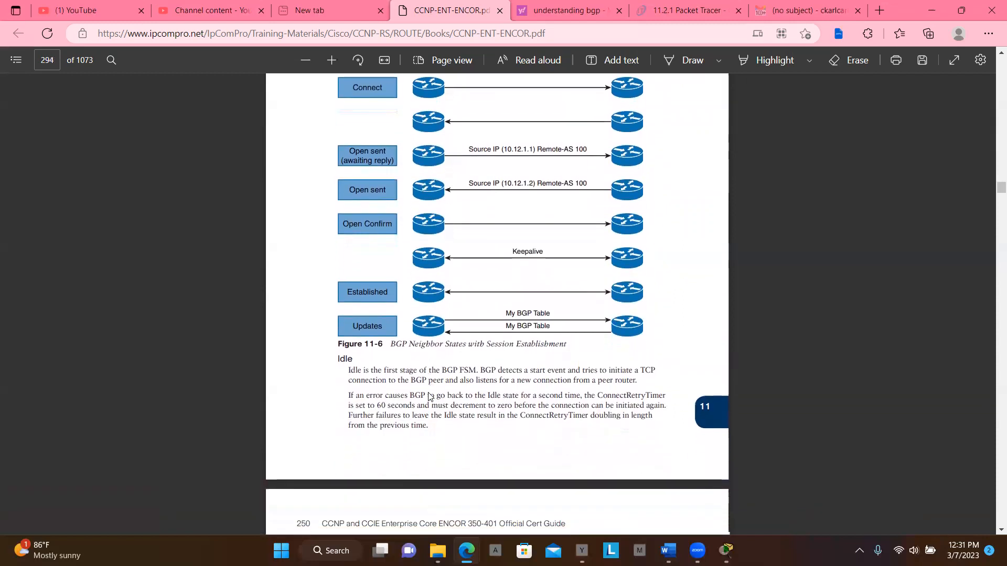
pyautogui.scroll(-2, 429, 397)
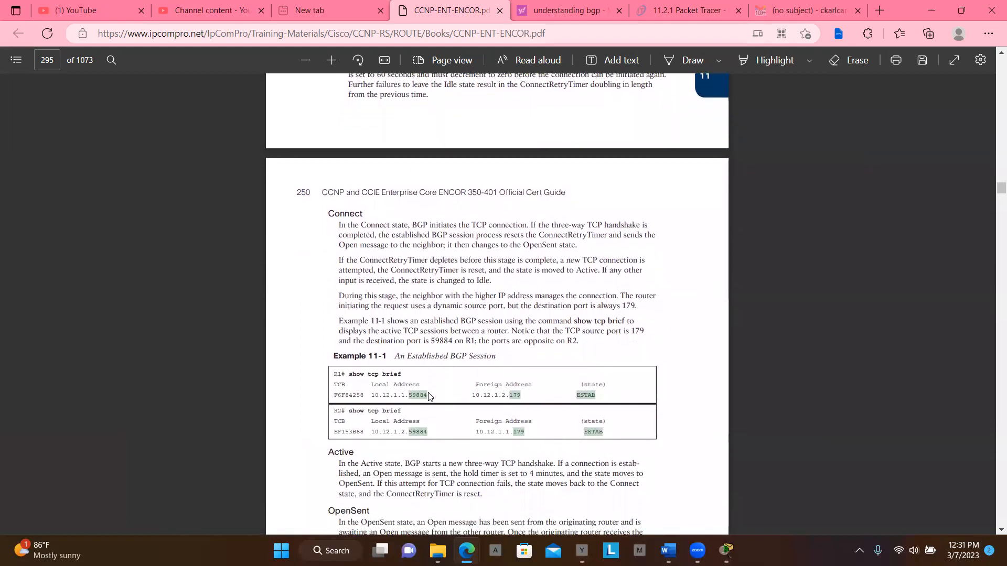
pyautogui.scroll(1, 583, 513)
# - Switch to Document3 in Word and read the "What is BGP?" section and the autonomous systems postal analogy
pyautogui.moveTo(667, 550)
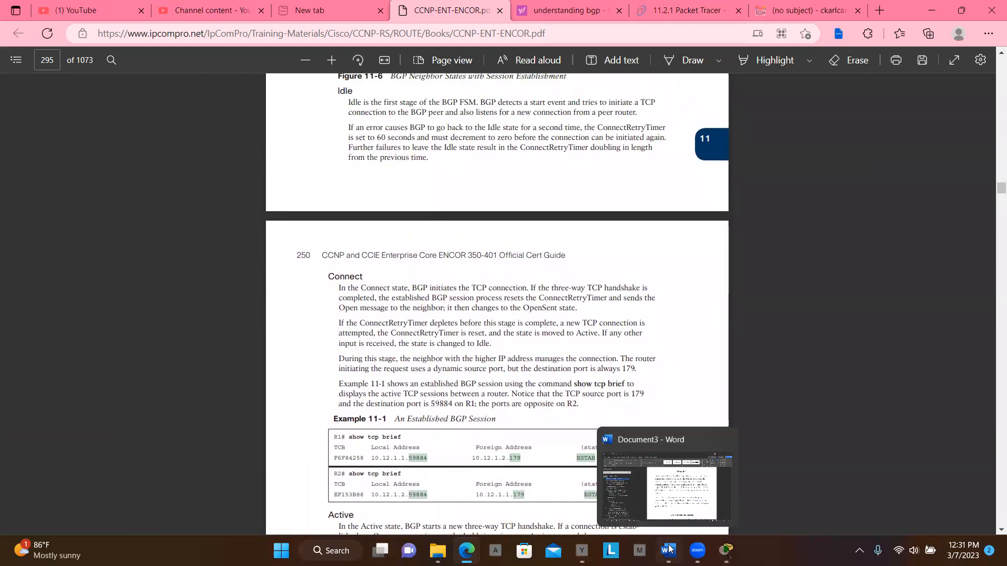
pyautogui.click(680, 489)
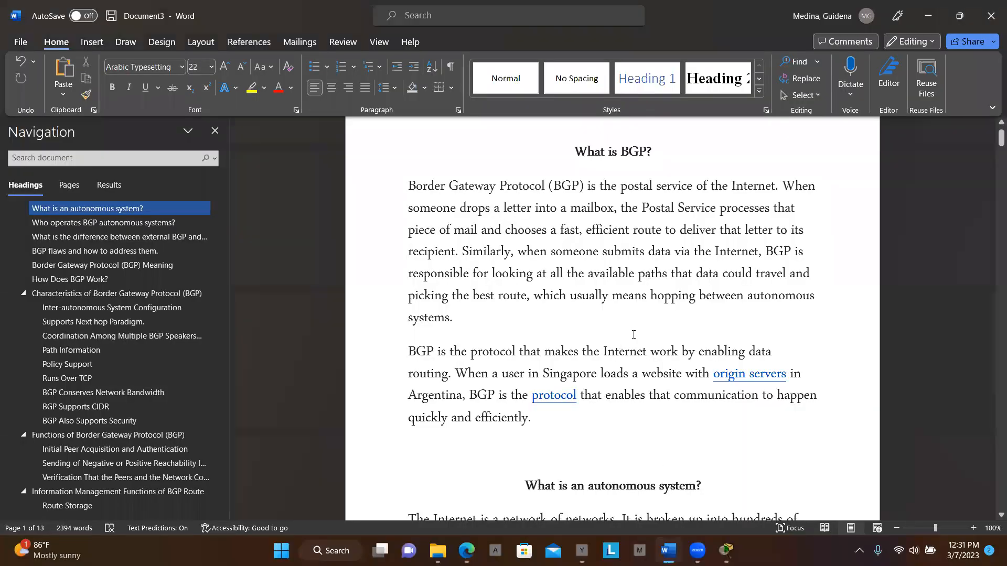
pyautogui.scroll(1, 634, 335)
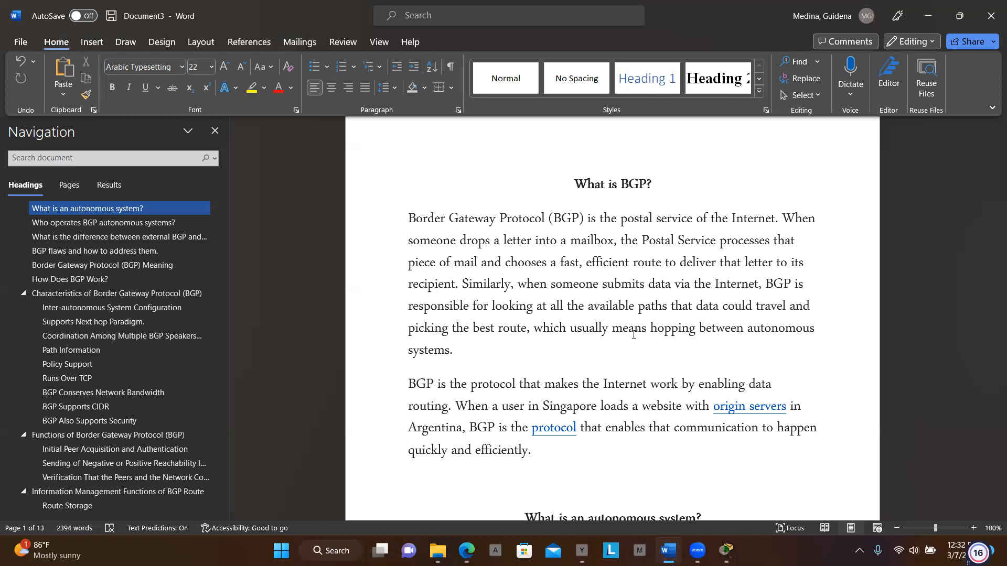
pyautogui.scroll(-3, 633, 335)
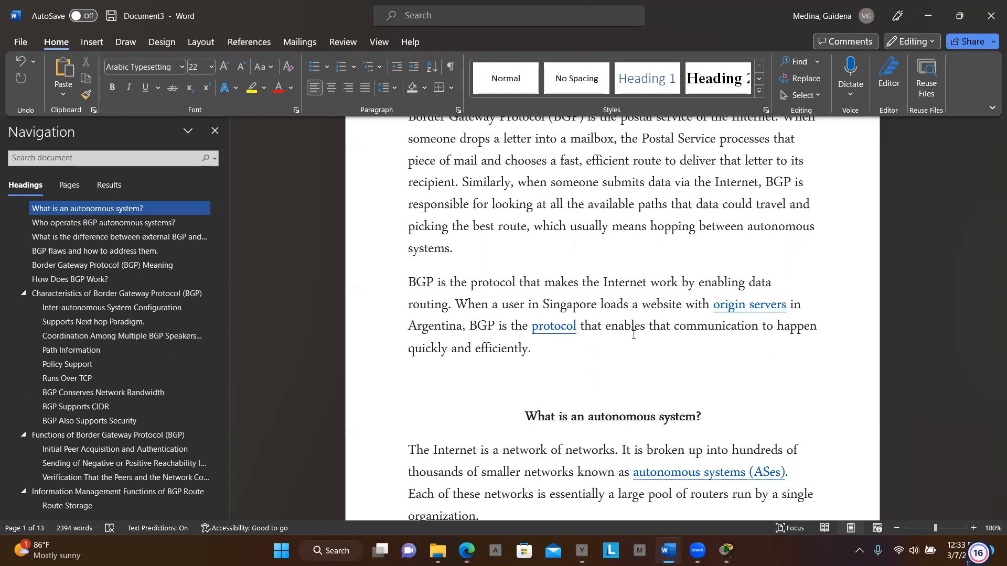
pyautogui.scroll(-3, 633, 335)
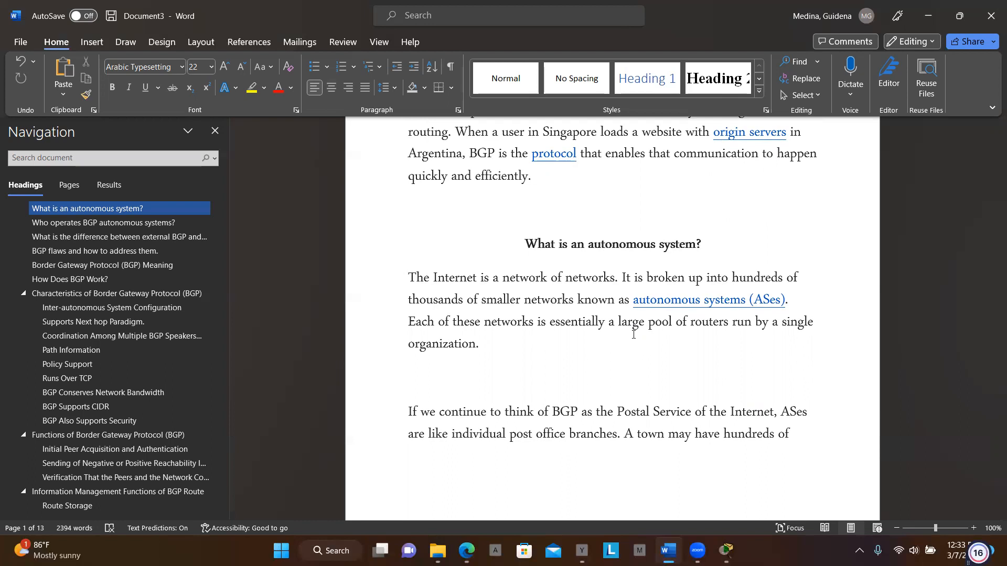
pyautogui.scroll(-5, 633, 334)
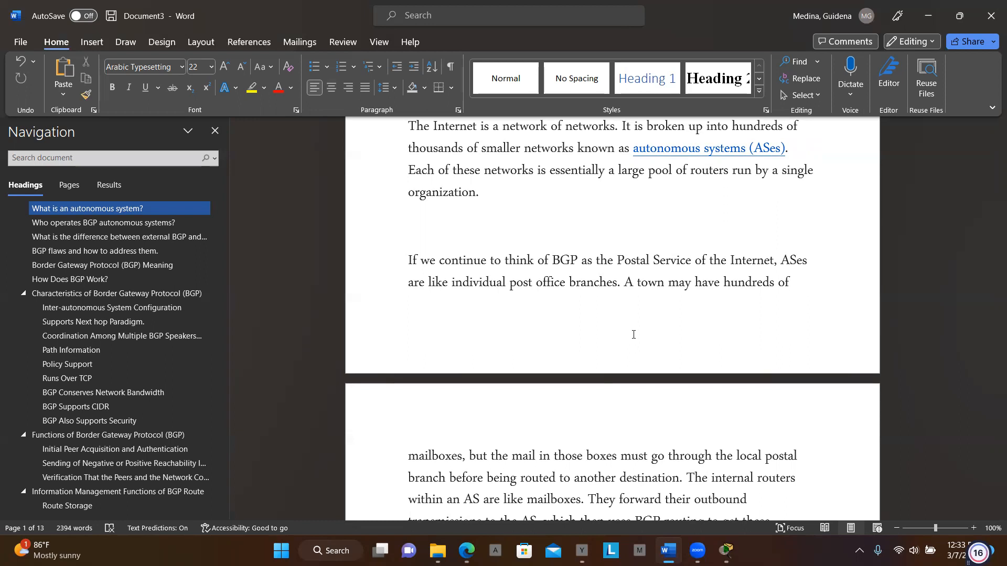
pyautogui.scroll(-2, 633, 335)
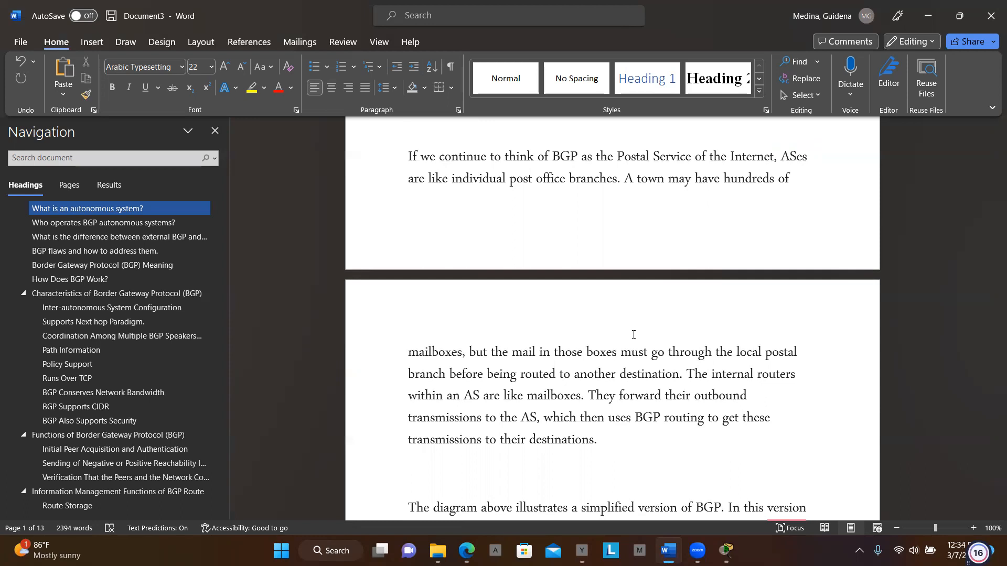
pyautogui.scroll(-2, 634, 335)
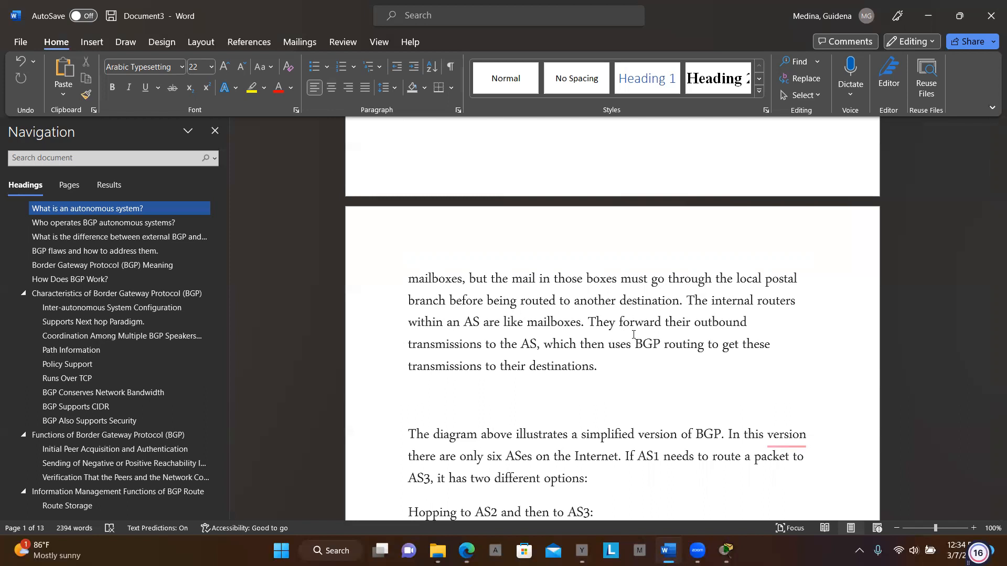
pyautogui.scroll(-3, 634, 334)
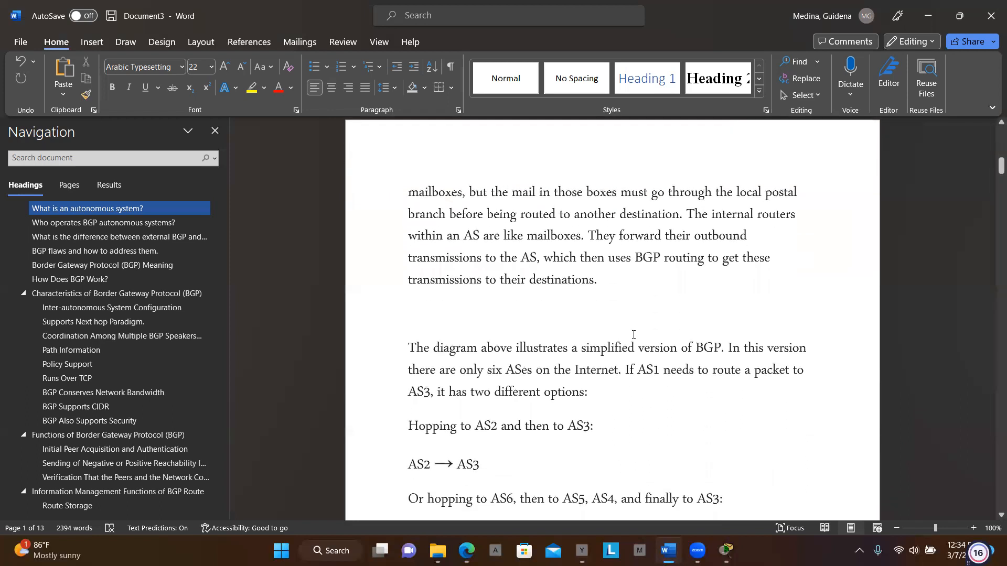
# - Read the example of AS1's two routing options to AS3 and the following paragraphs on peering sessions between autonomous systems
pyautogui.scroll(-1, 634, 335)
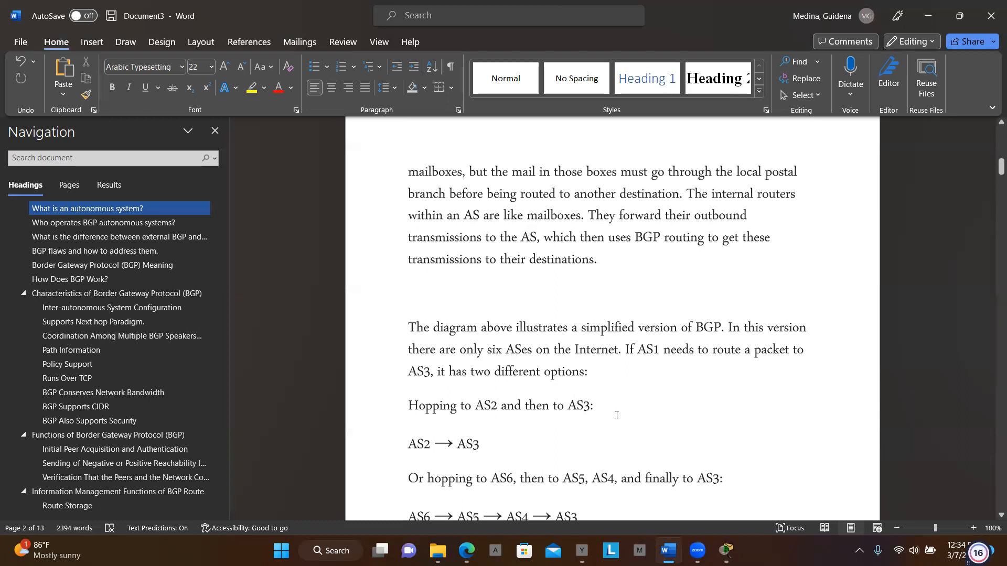
pyautogui.scroll(-3, 553, 418)
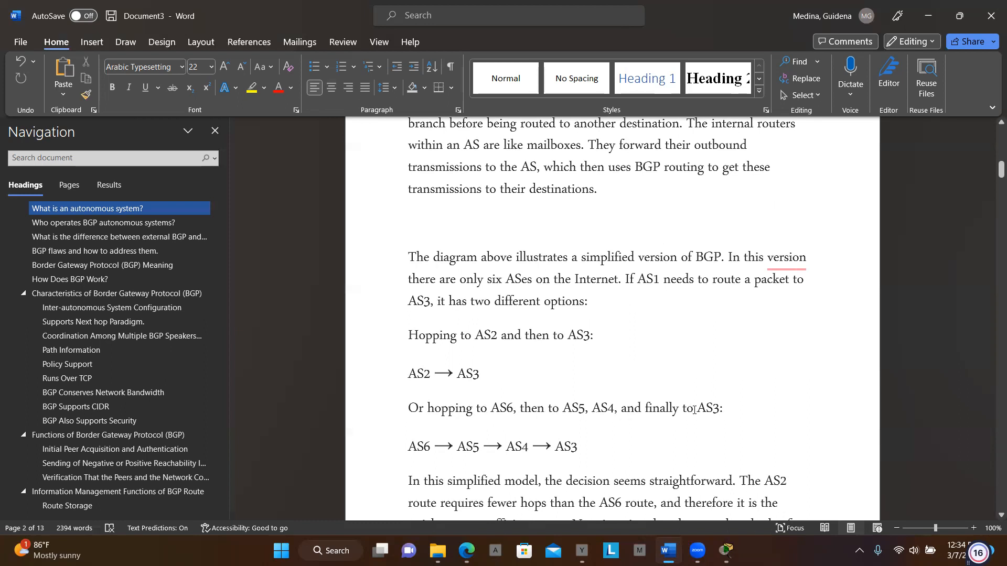
pyautogui.scroll(-3, 694, 409)
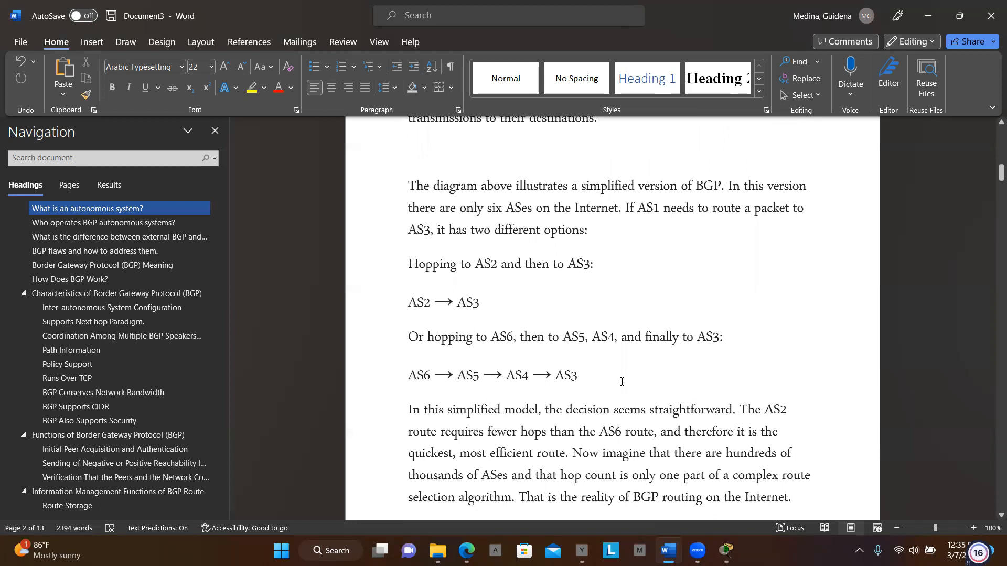
pyautogui.scroll(-3, 622, 382)
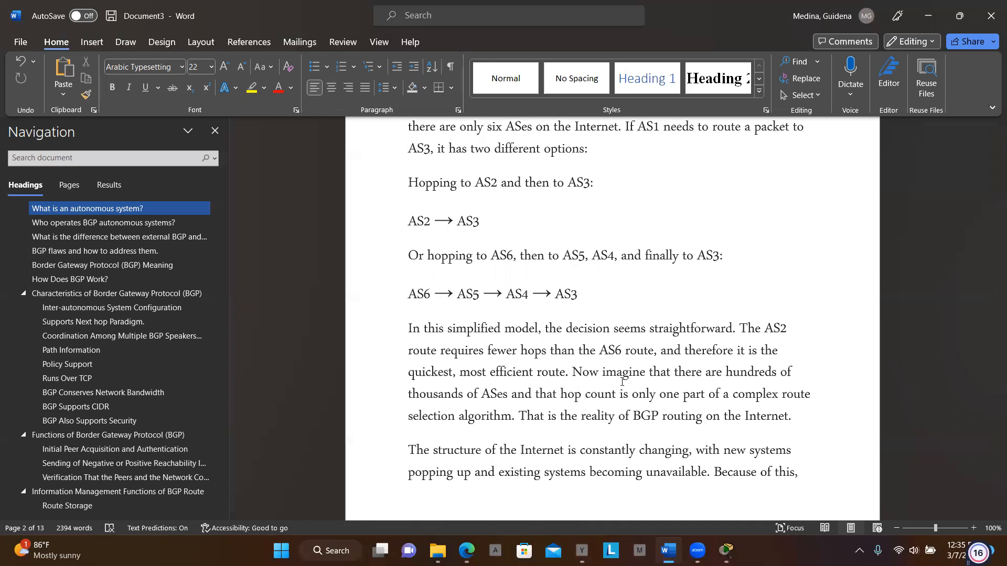
pyautogui.scroll(-5, 622, 382)
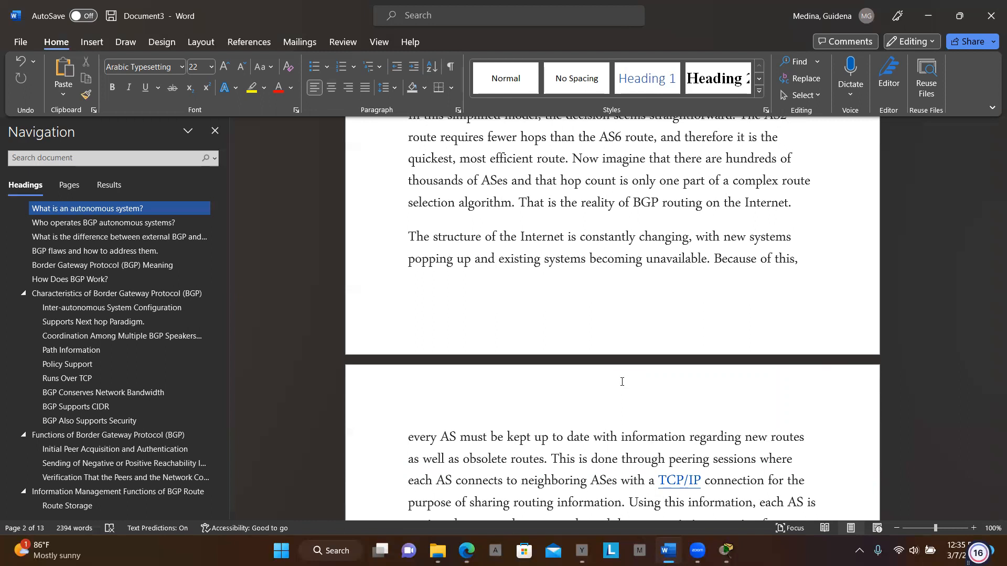
pyautogui.scroll(-3, 622, 382)
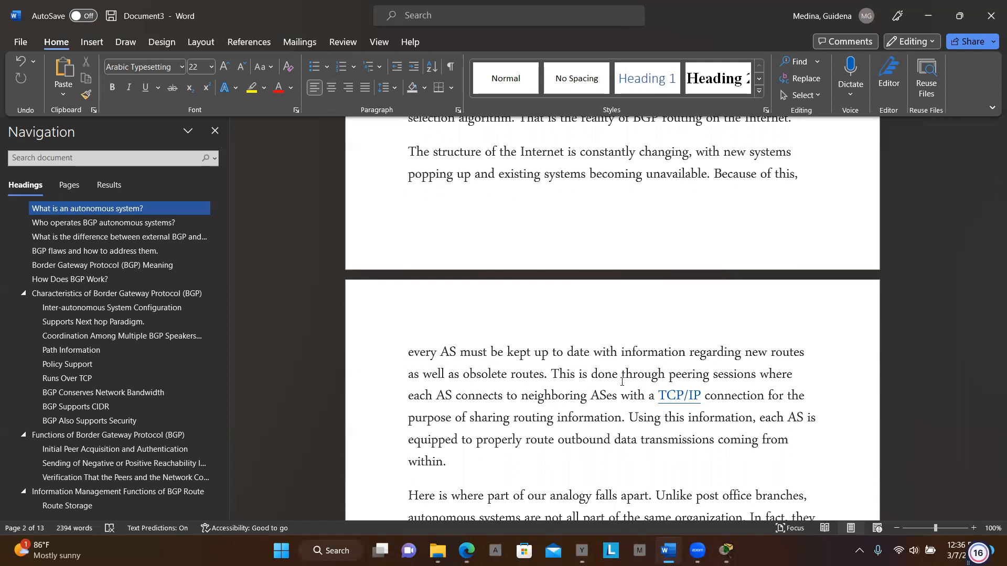
pyautogui.scroll(-2, 622, 382)
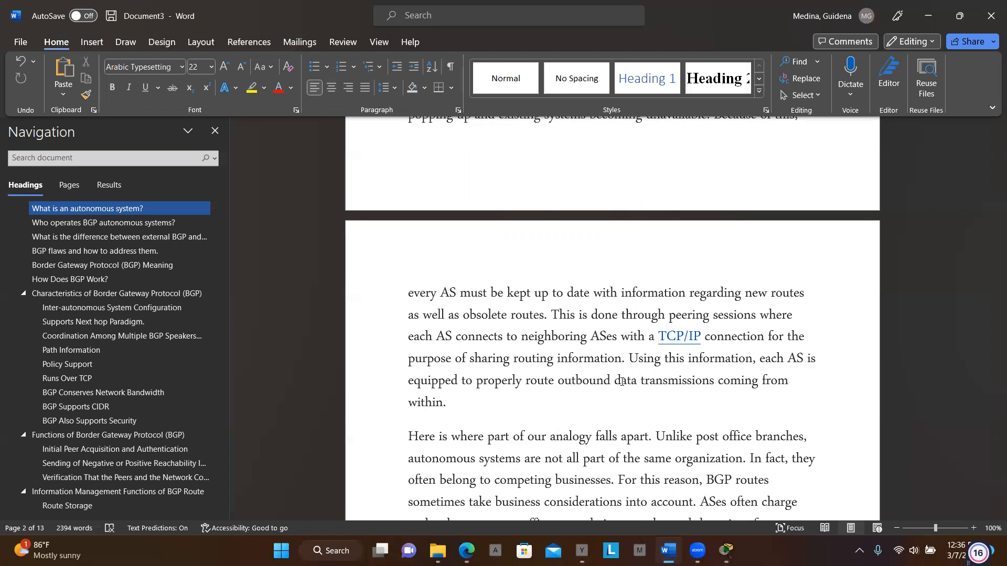
# - Center the heading "Who operates BGP autonomous systems?" on page 3
pyautogui.scroll(-3, 622, 381)
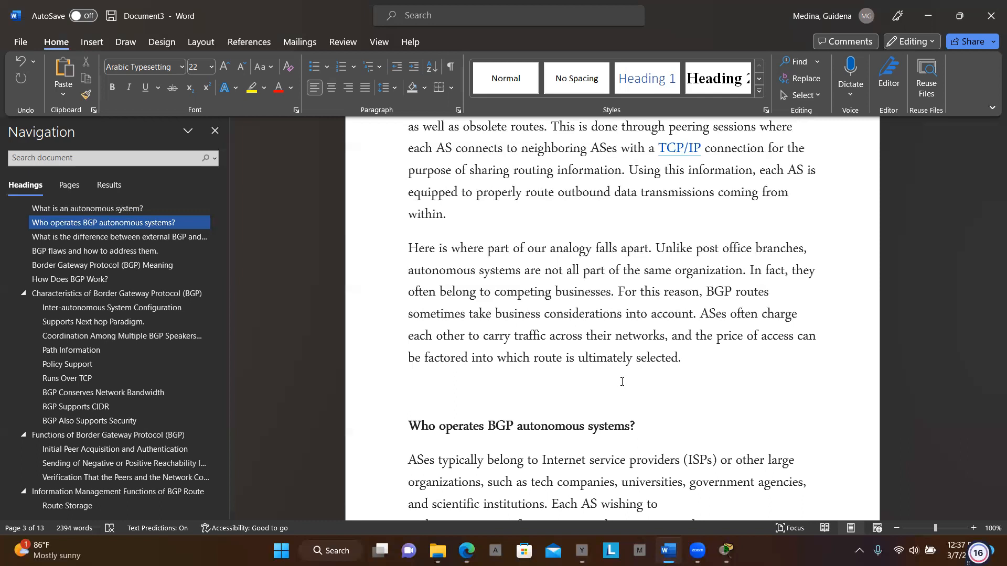
pyautogui.scroll(-5, 622, 382)
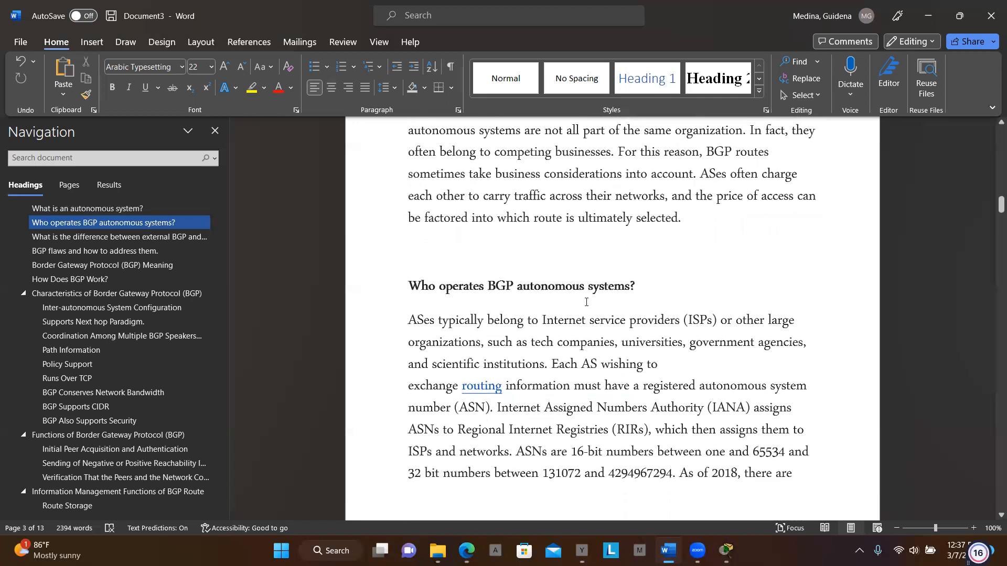
pyautogui.tripleClick(599, 287)
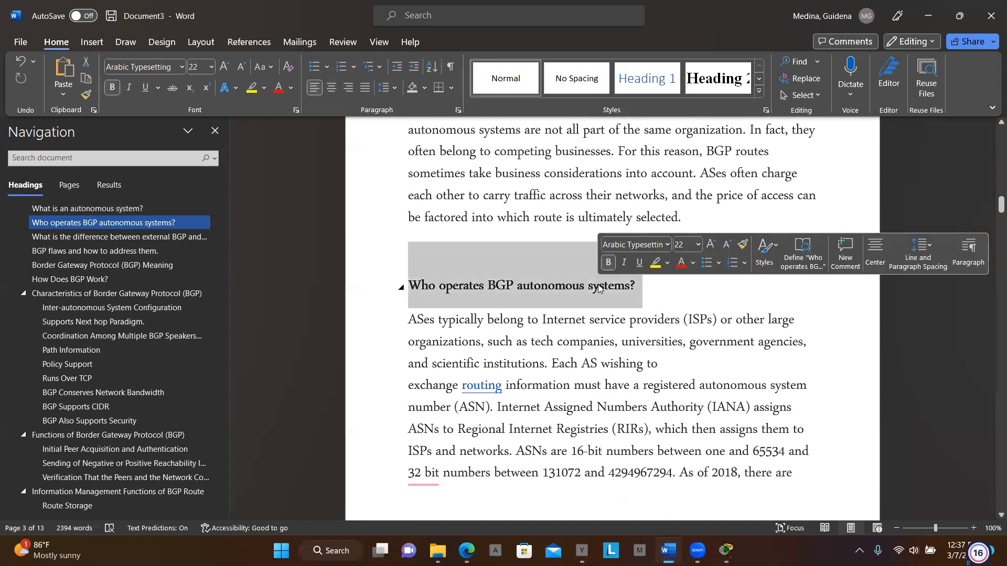
pyautogui.click(876, 251)
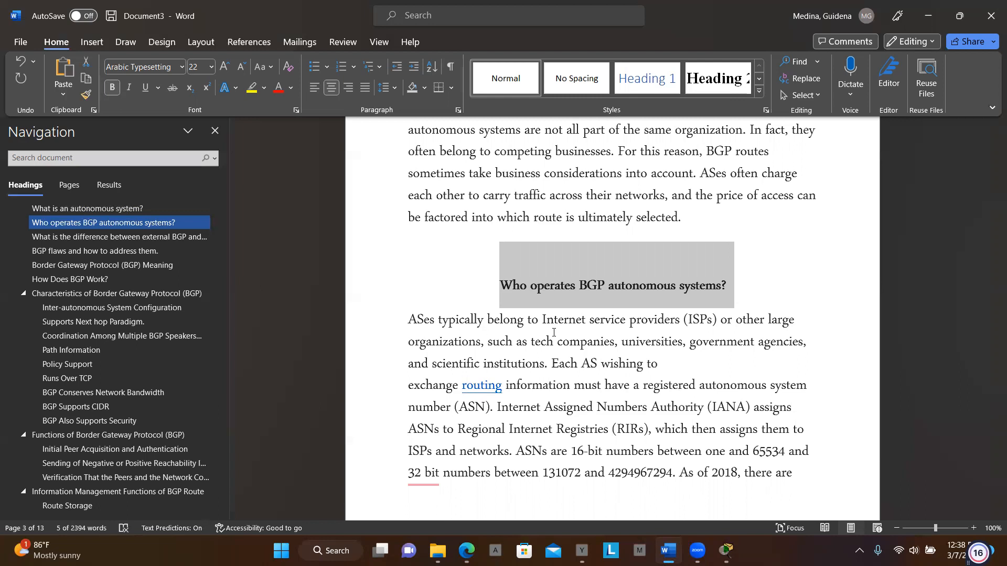
# - Center the heading "What is the difference between external BGP and internal BGP?" on page 4
pyautogui.scroll(-4, 553, 332)
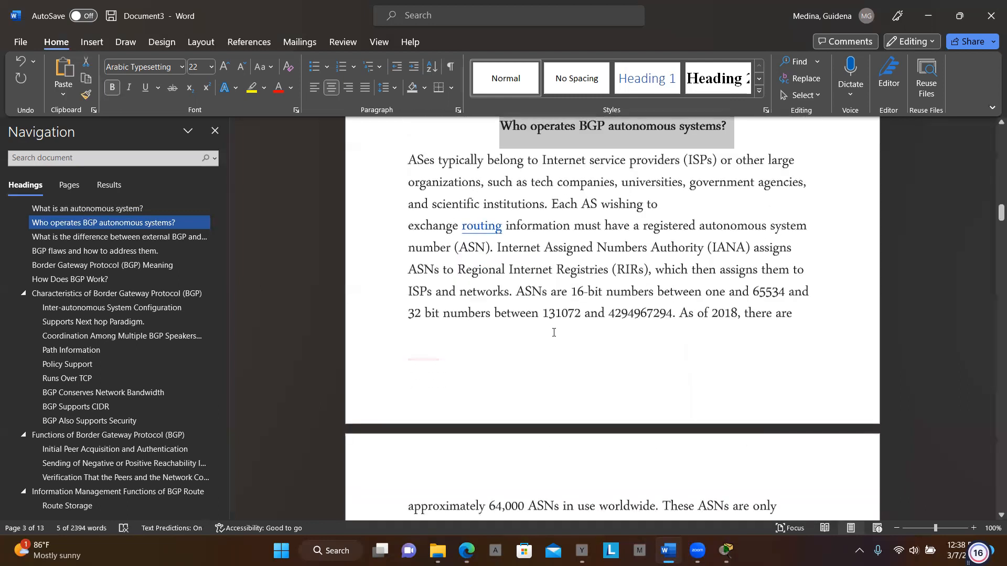
pyautogui.scroll(-1, 554, 332)
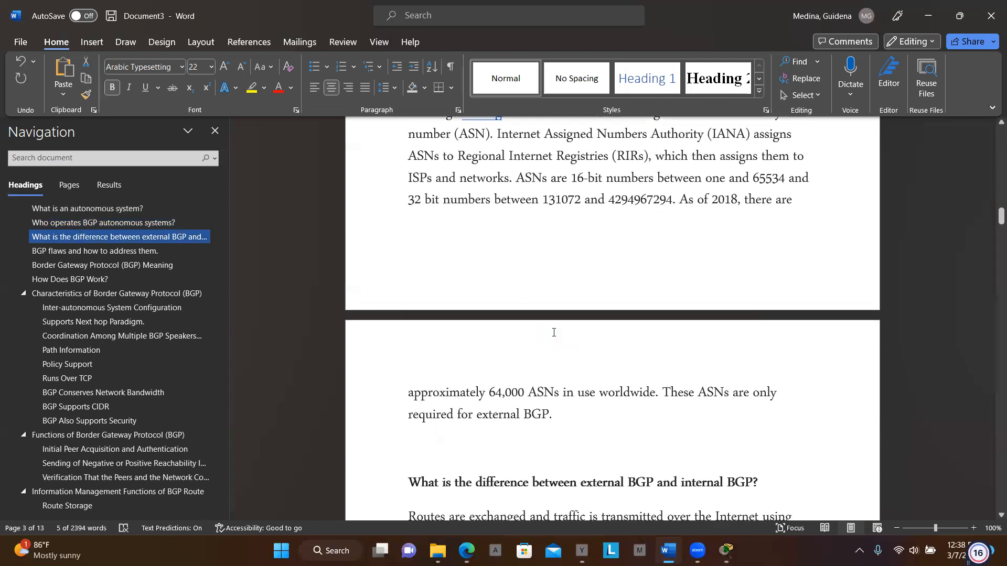
pyautogui.scroll(-2, 641, 291)
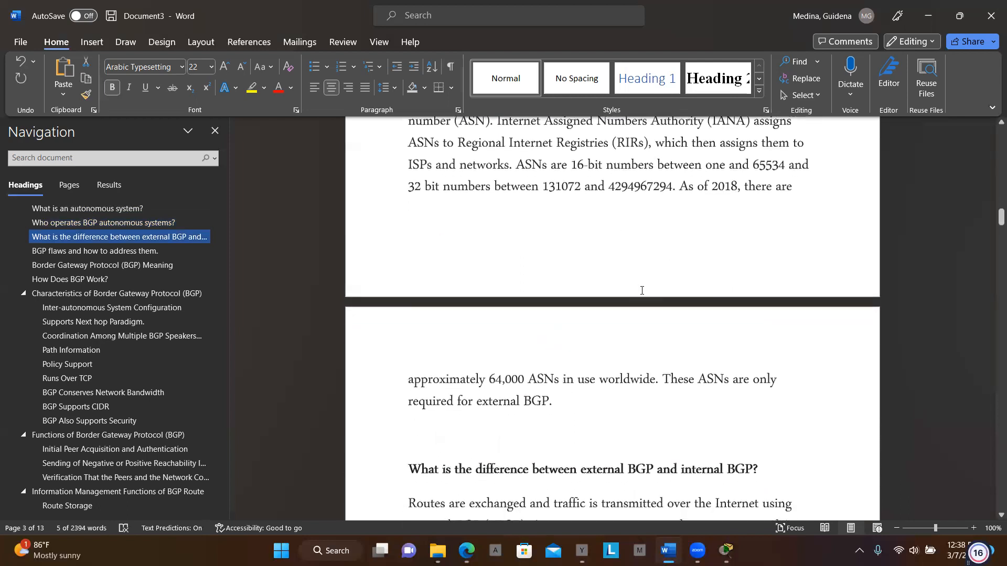
pyautogui.scroll(-2, 642, 290)
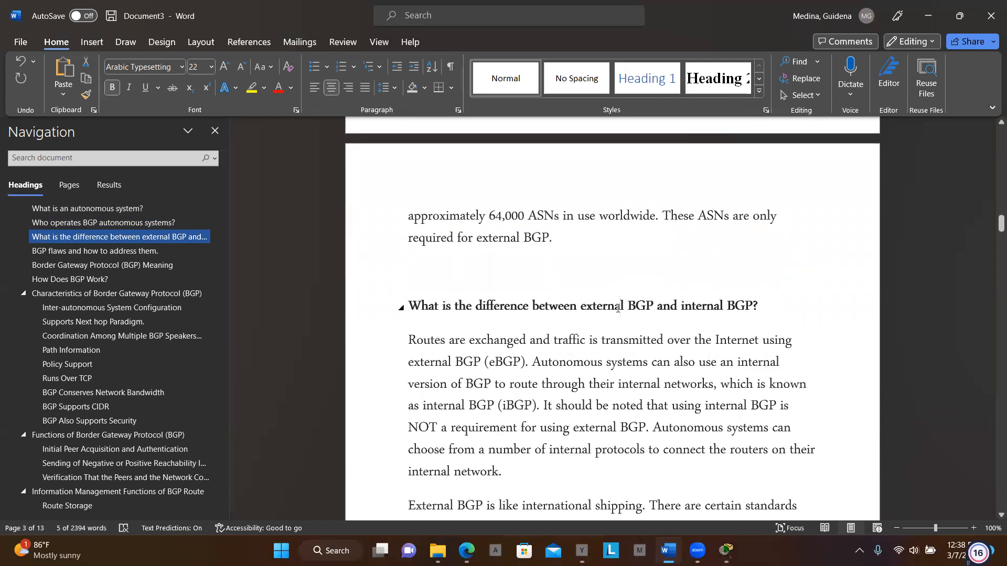
pyautogui.tripleClick(620, 305)
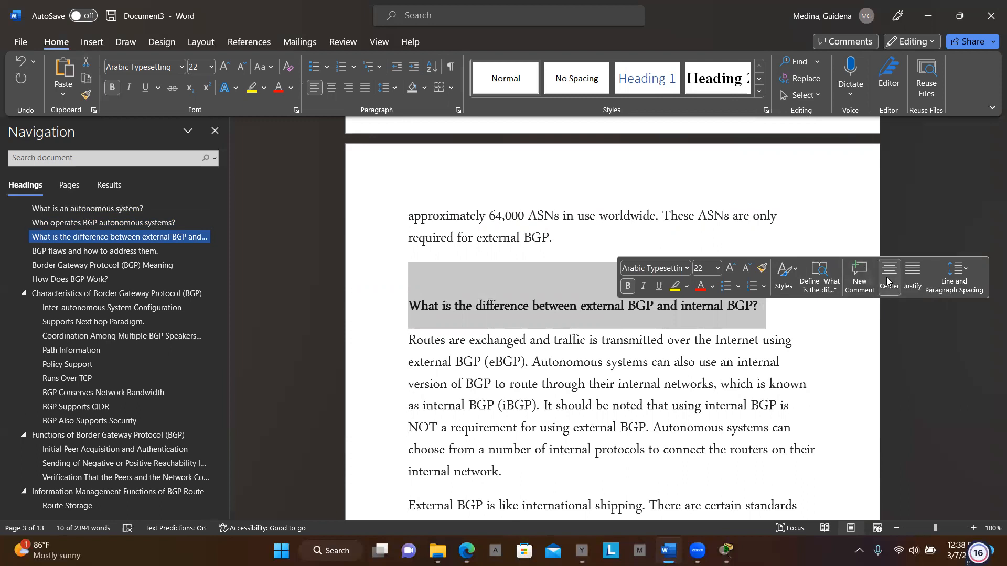
pyautogui.click(886, 276)
# - Read the comparison of external and internal BGP down to the heading "BGP flaws and how to address them."
pyautogui.scroll(-1, 742, 370)
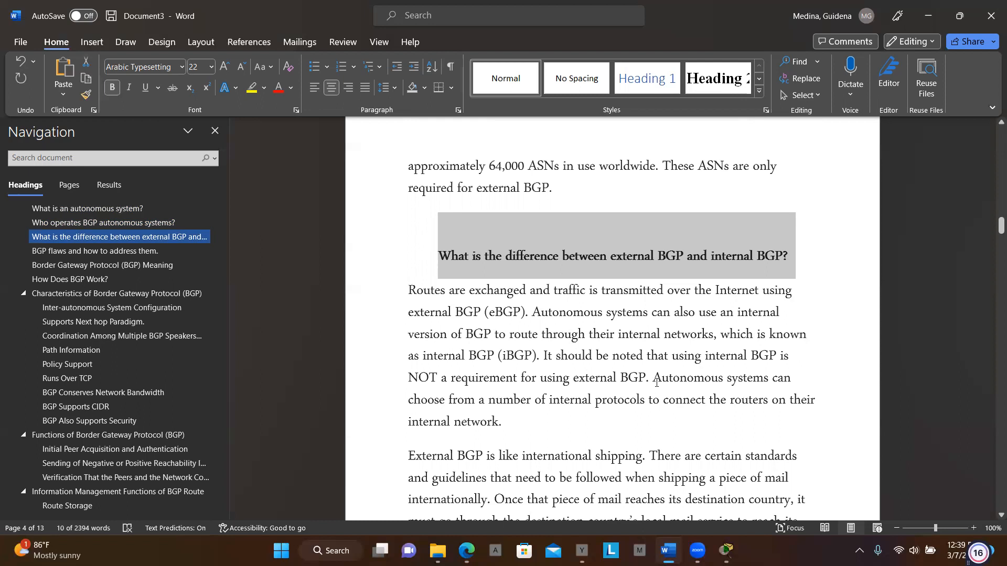
pyautogui.scroll(-2, 656, 382)
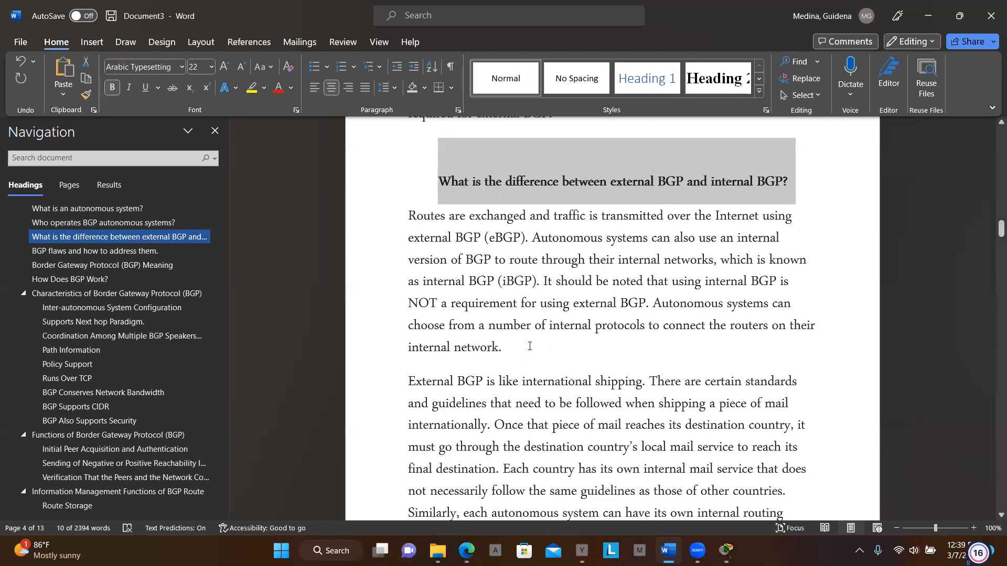
pyautogui.scroll(-2, 530, 346)
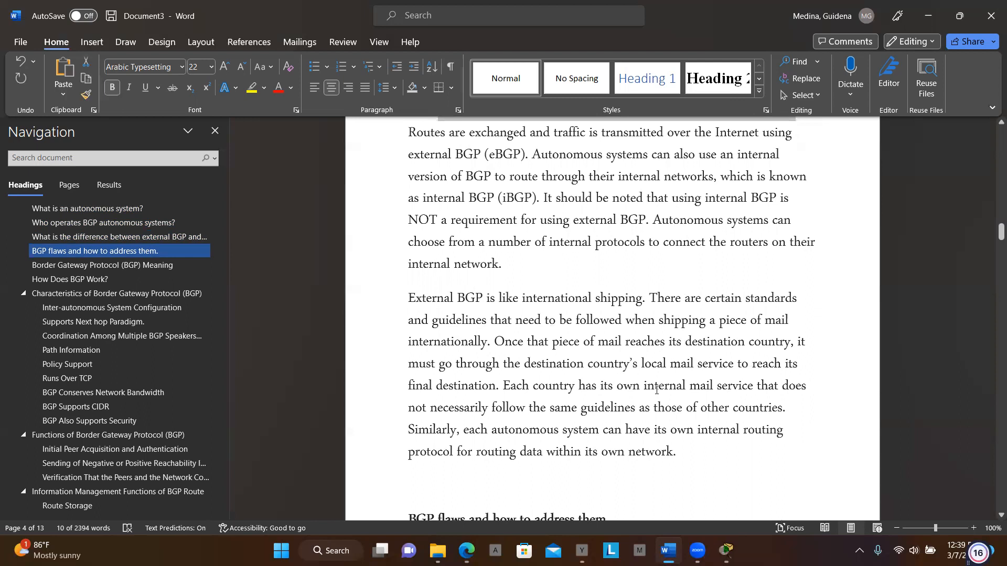
pyautogui.scroll(-3, 630, 390)
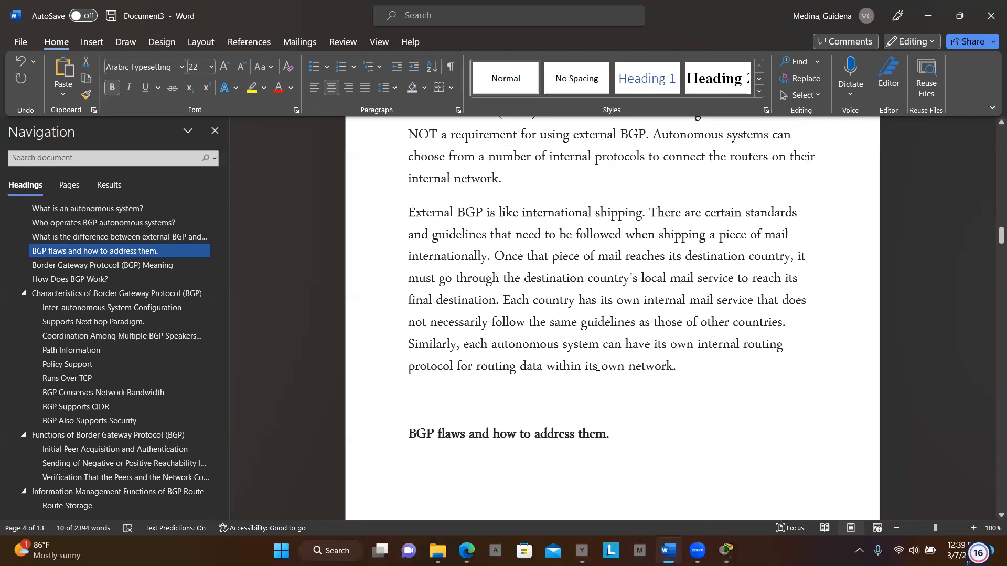
# - Read the section on BGP flaws, covering the TTNet and YouTube incidents, BGP hijacking and securing routes with RPKI
pyautogui.scroll(-5, 599, 381)
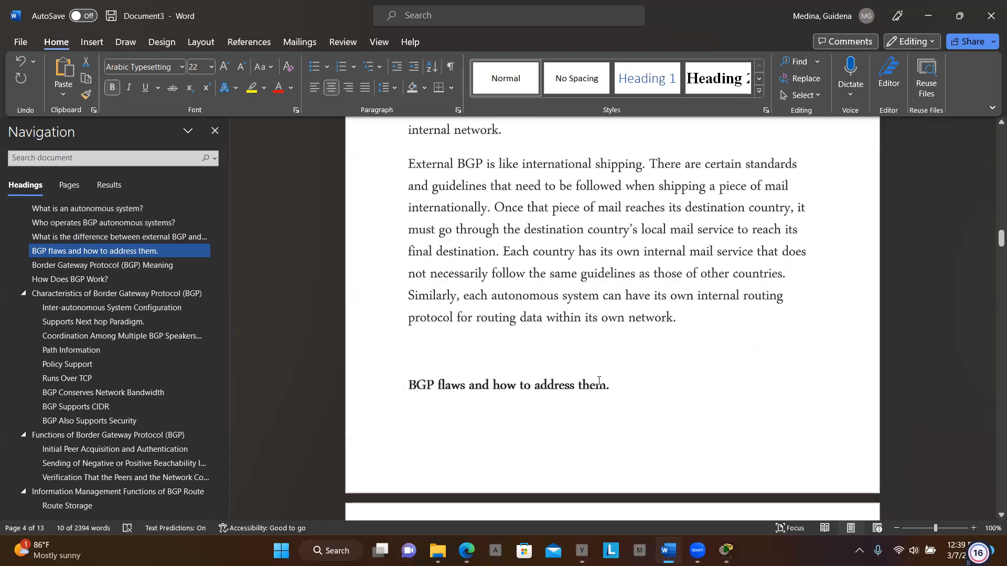
pyautogui.scroll(-3, 599, 380)
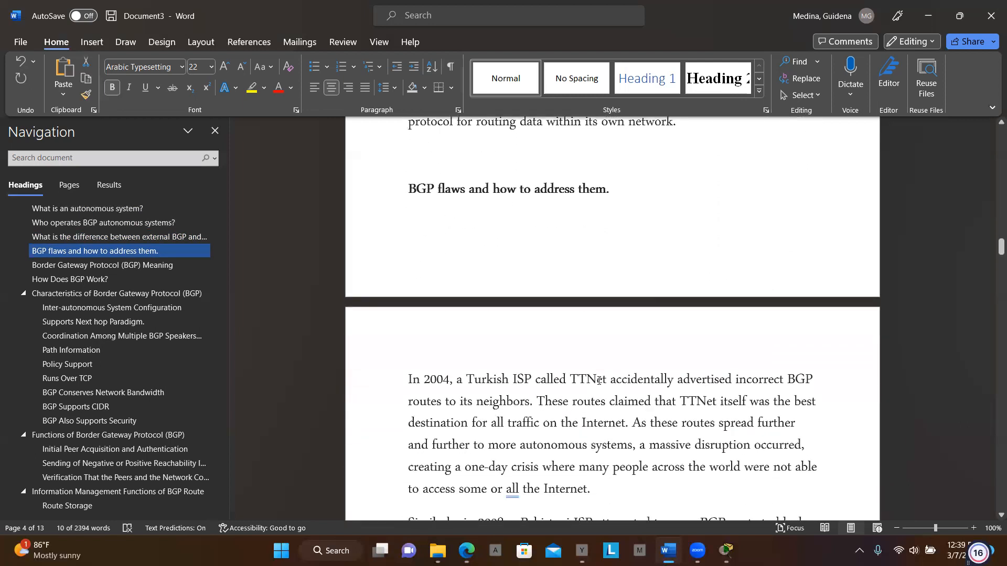
pyautogui.scroll(-2, 599, 380)
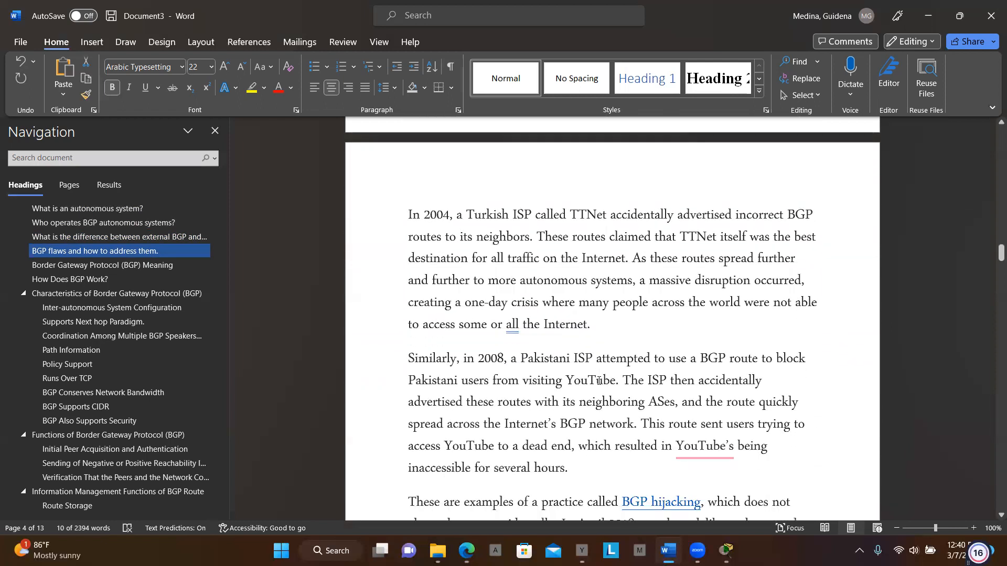
pyautogui.scroll(-2, 599, 381)
pyautogui.scroll(-3, 599, 381)
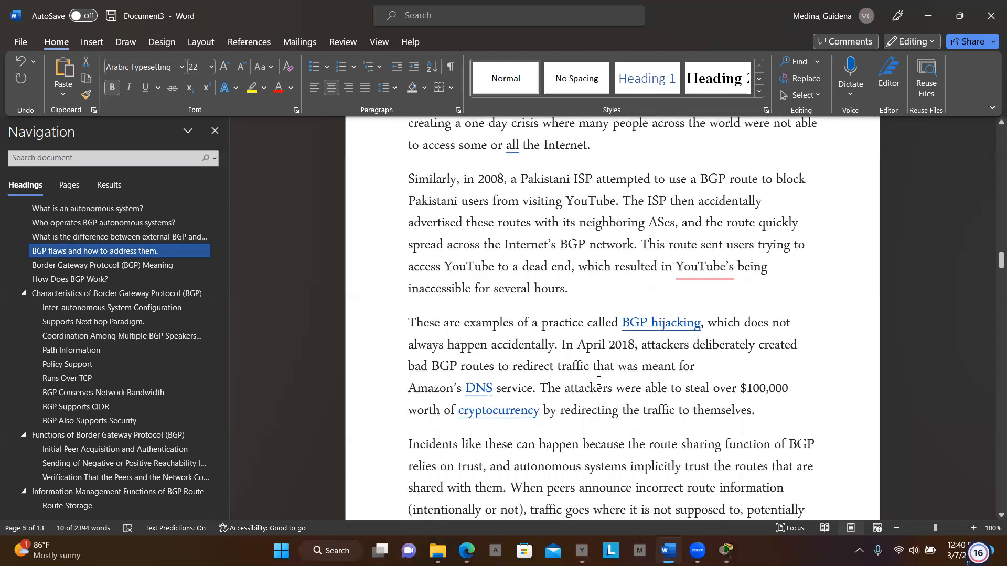
pyautogui.scroll(-4, 599, 381)
pyautogui.scroll(-7, 599, 380)
pyautogui.scroll(-6, 598, 381)
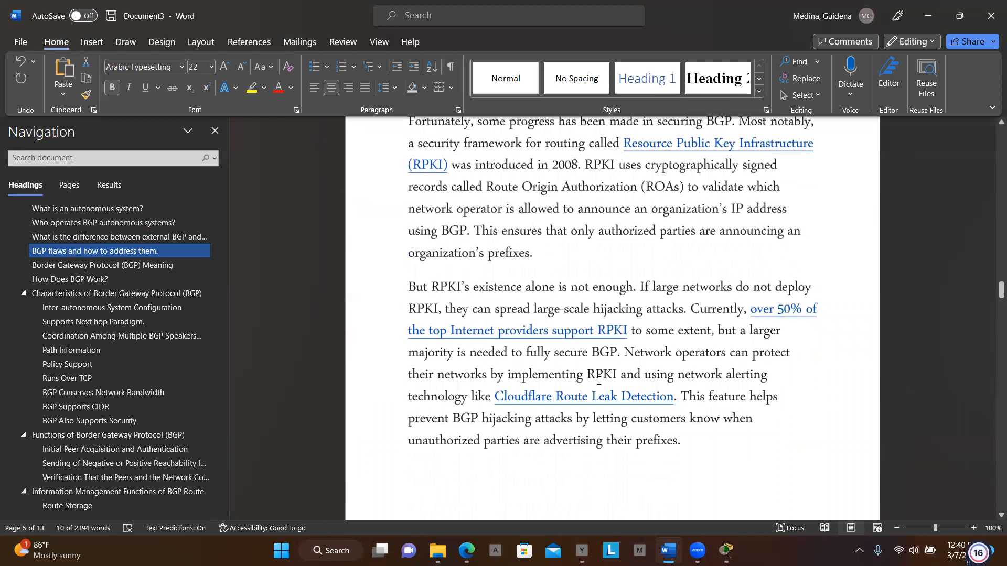
# - Center the heading "Border Gateway Protocol (BGP) Meaning."
pyautogui.scroll(-9, 599, 380)
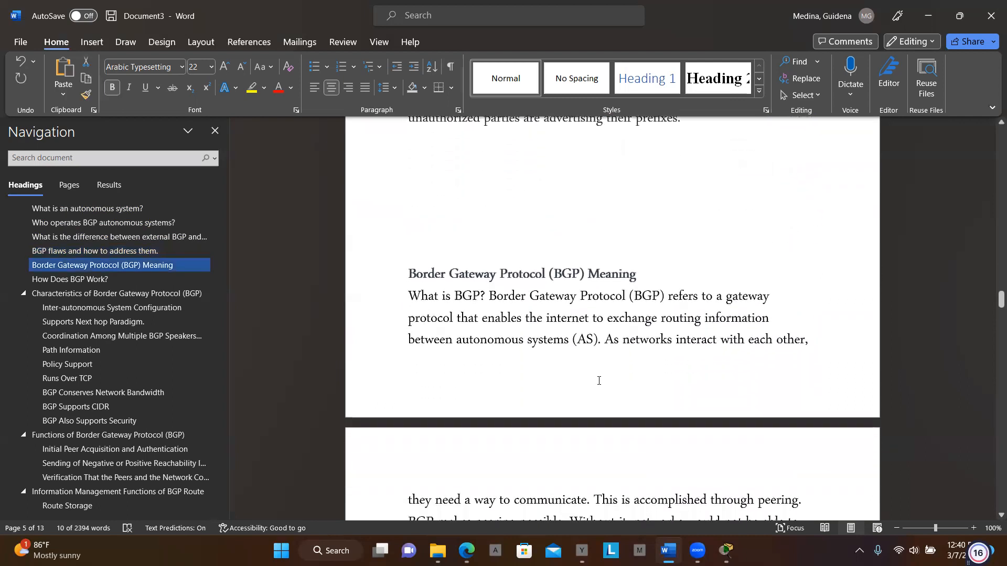
pyautogui.tripleClick(490, 271)
pyautogui.doubleClick(490, 271)
pyautogui.tripleClick(489, 272)
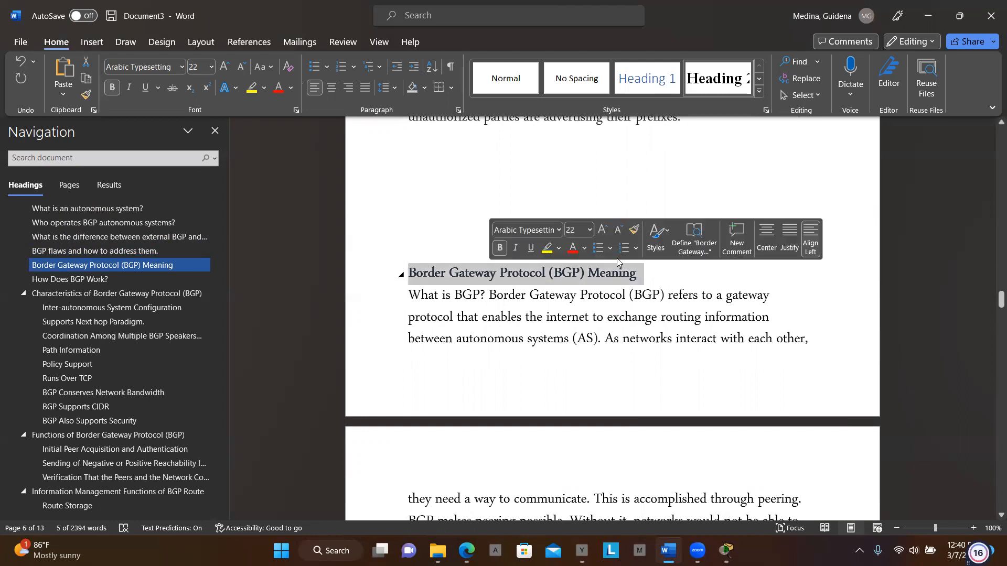
pyautogui.click(776, 238)
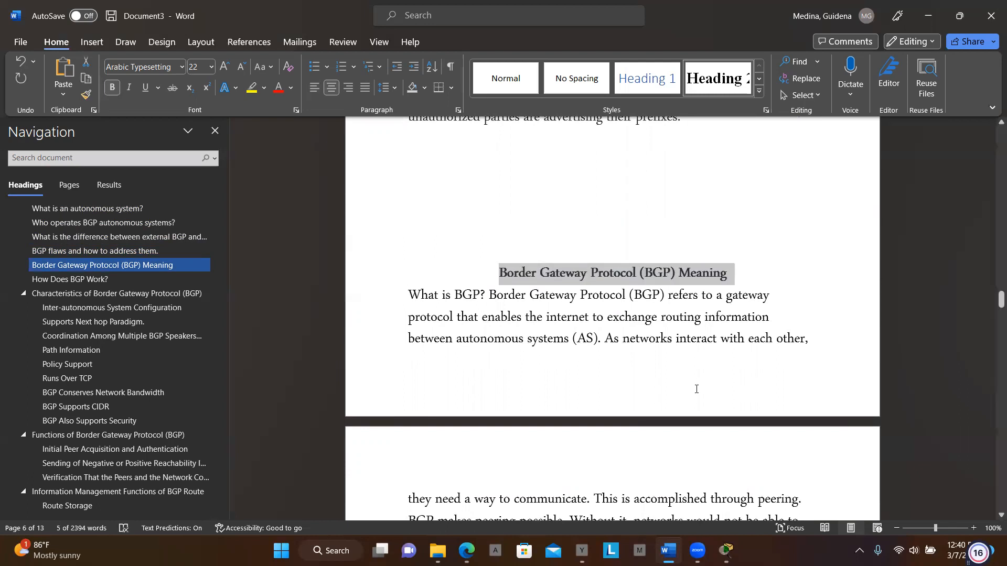
# - Read the notes on BGP's meaning, how it works and its characteristics, including the paragraph on running over TCP
pyautogui.scroll(-2, 696, 390)
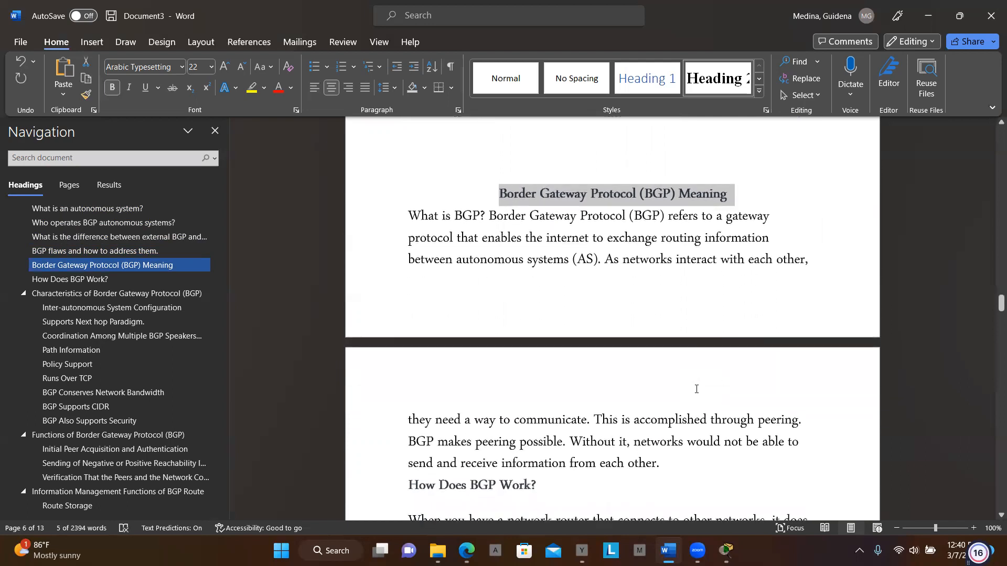
pyautogui.scroll(-2, 696, 389)
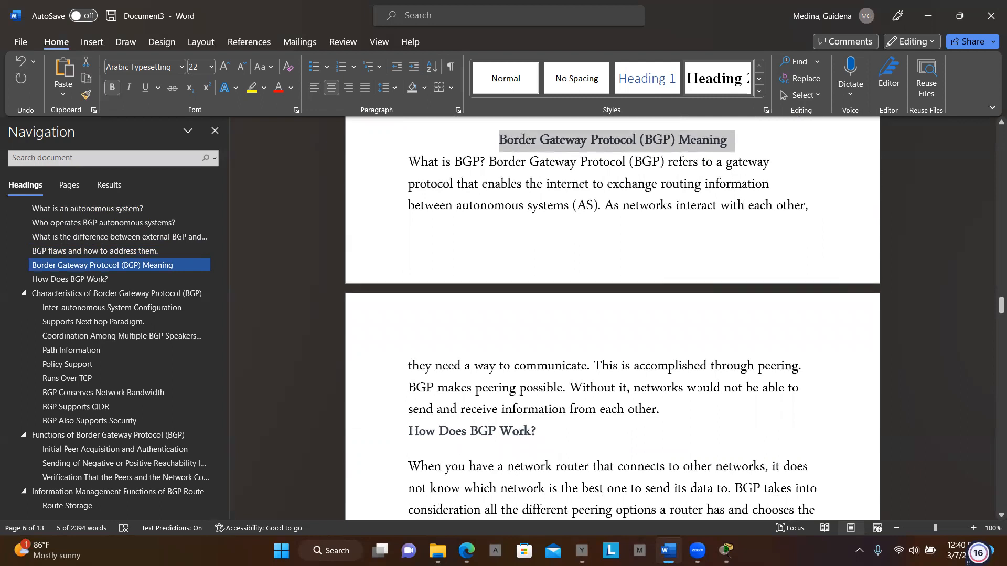
pyautogui.scroll(-3, 696, 389)
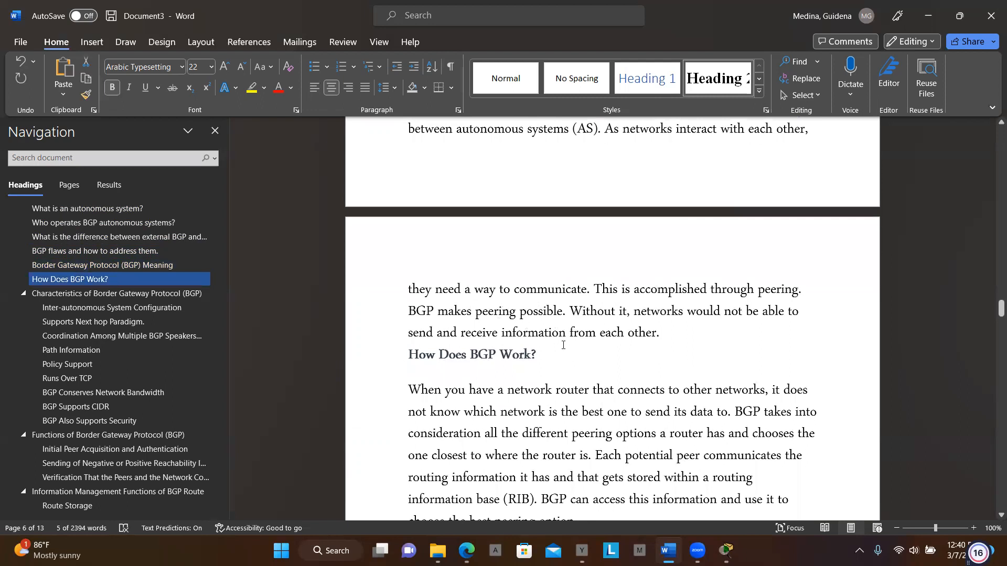
pyautogui.scroll(-8, 562, 345)
pyautogui.scroll(-9, 563, 345)
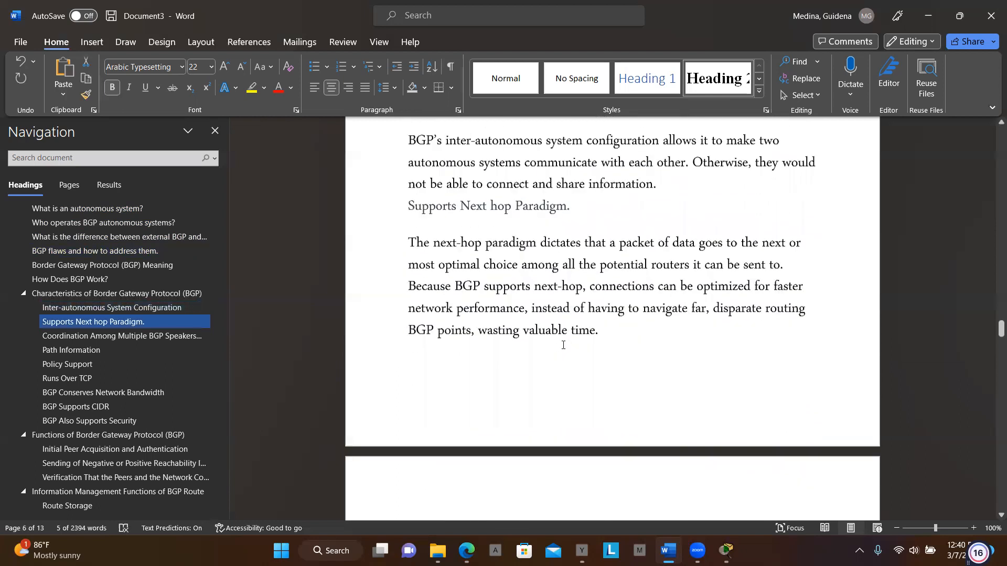
pyautogui.scroll(-20, 562, 345)
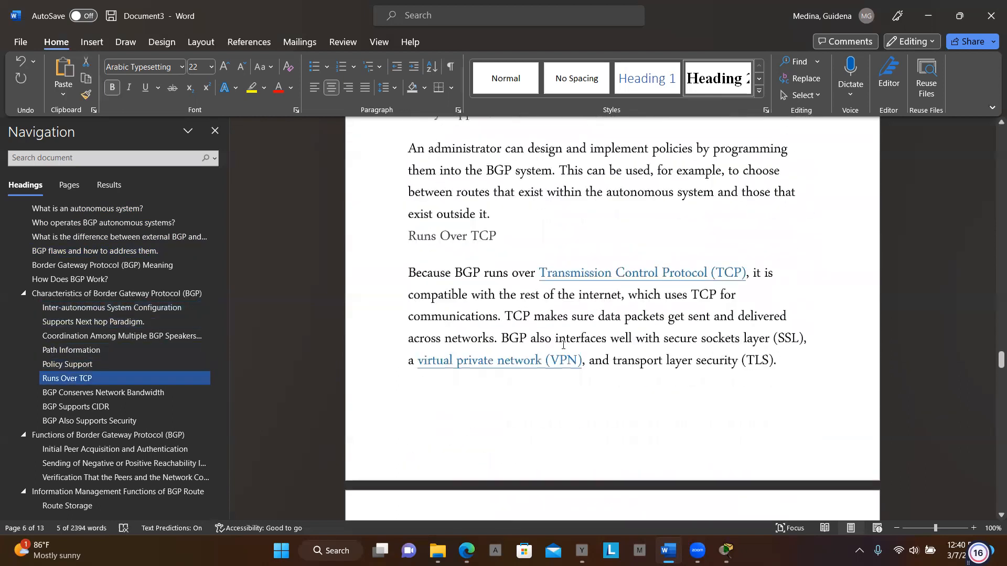
pyautogui.scroll(-11, 563, 345)
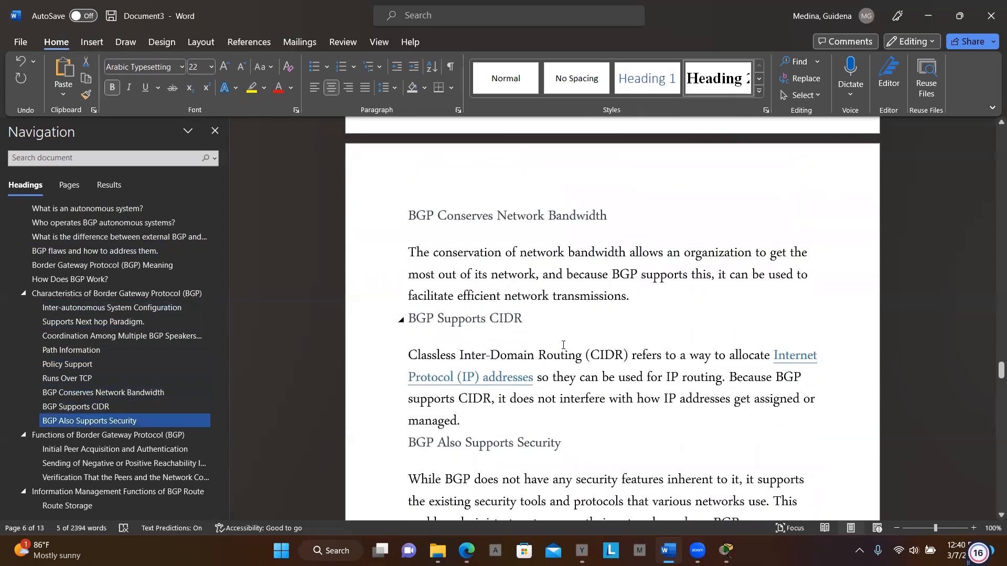
pyautogui.scroll(5, 563, 346)
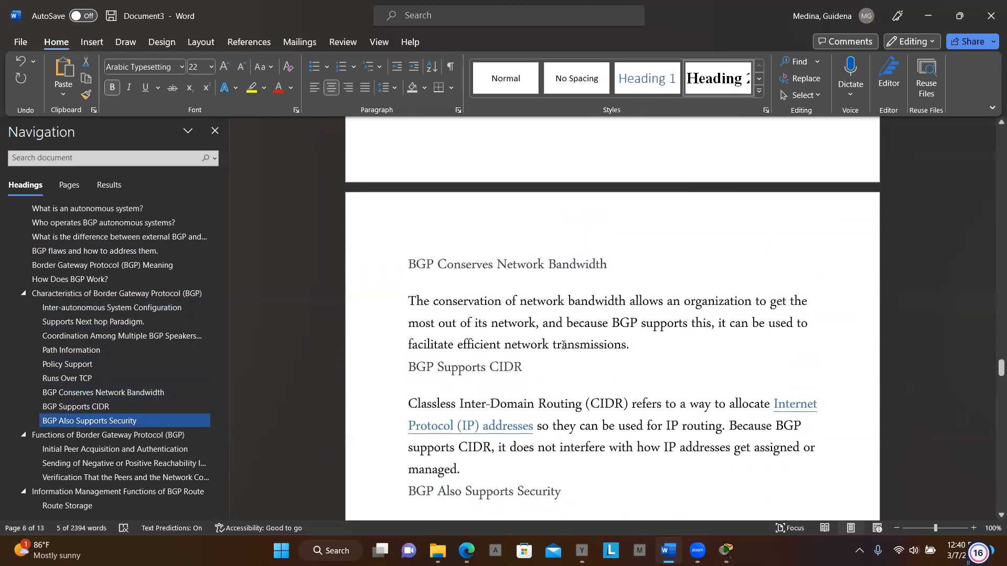
pyautogui.scroll(1, 564, 345)
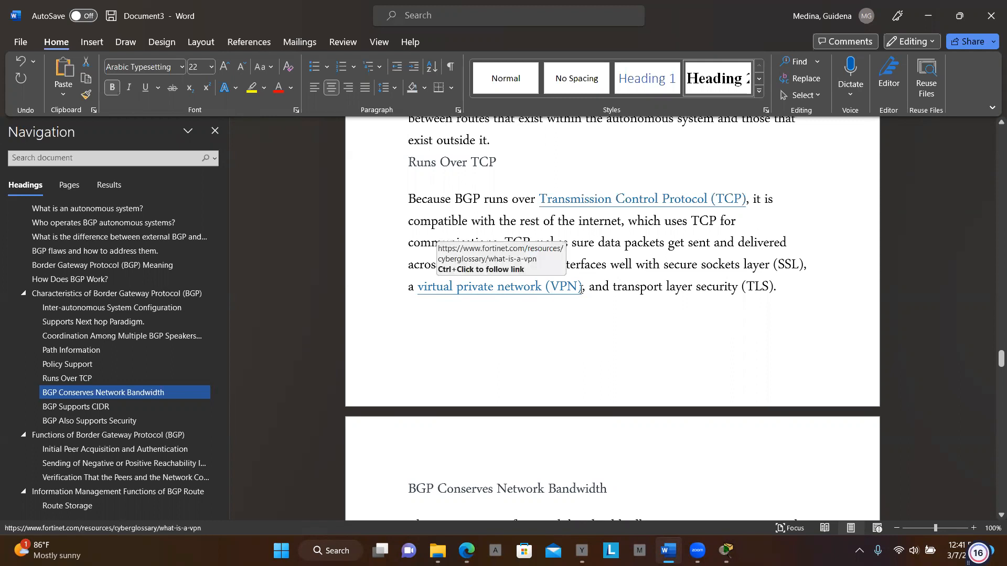
# - Center the heading "BGP Conserves Network Bandwidth."
pyautogui.scroll(-1, 692, 310)
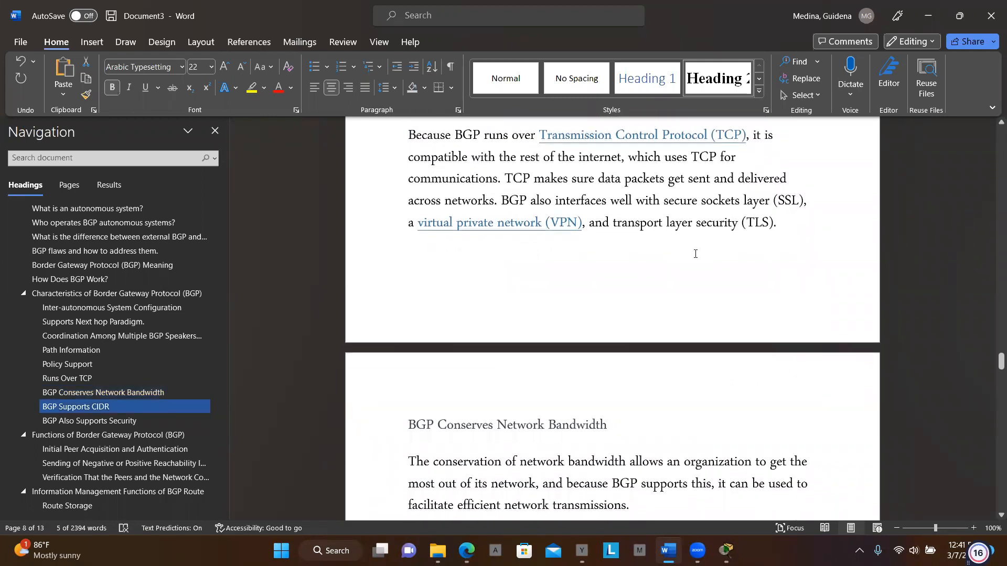
pyautogui.scroll(-2, 778, 276)
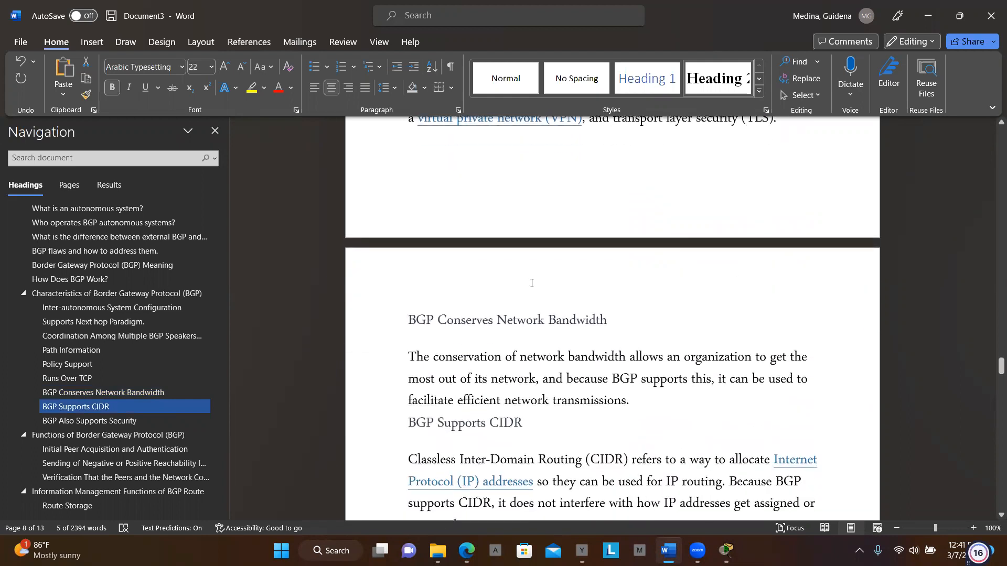
pyautogui.tripleClick(539, 314)
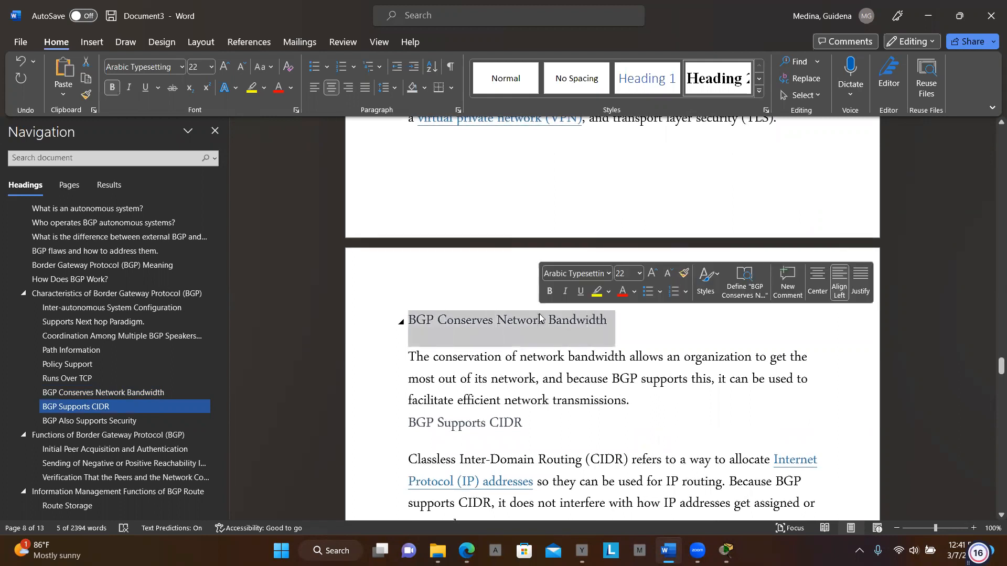
pyautogui.click(813, 292)
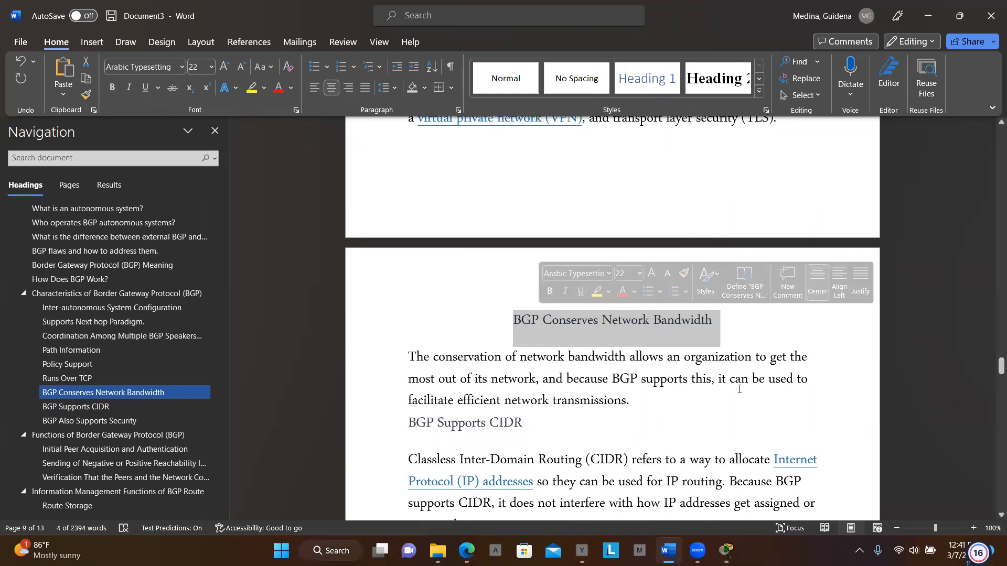
# - Skim the remaining notes on CIDR, security, BGP functions, route management, autonomous systems and Fortinet, down through the FAQs
pyautogui.scroll(-3, 737, 396)
pyautogui.scroll(-8, 737, 396)
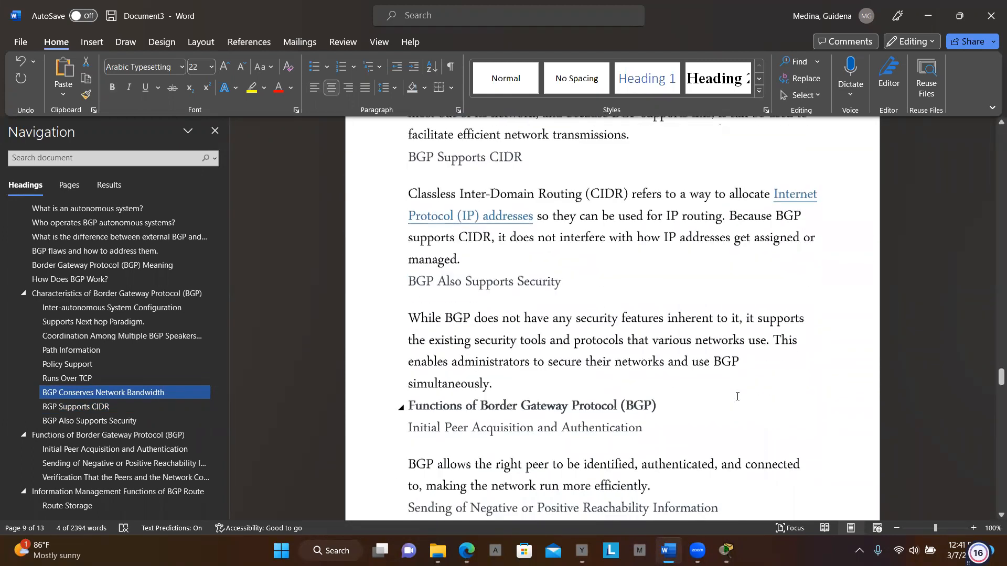
pyautogui.scroll(-8, 737, 396)
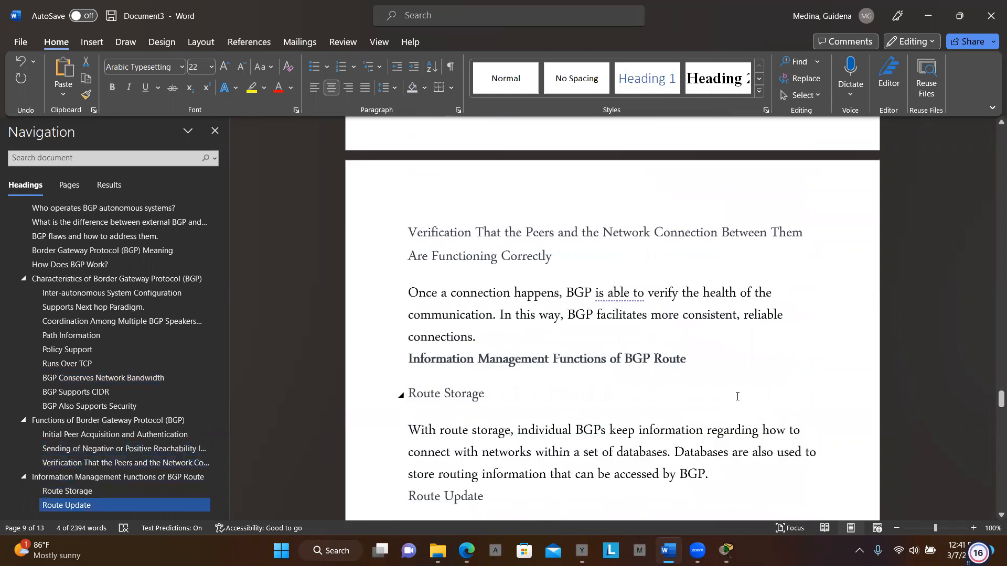
pyautogui.scroll(-8, 737, 396)
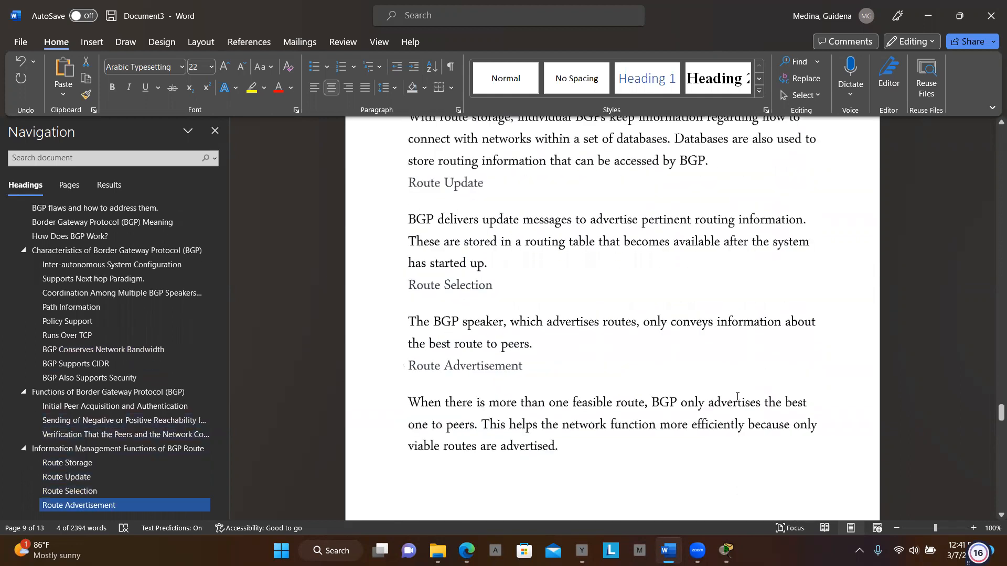
pyautogui.scroll(-8, 737, 396)
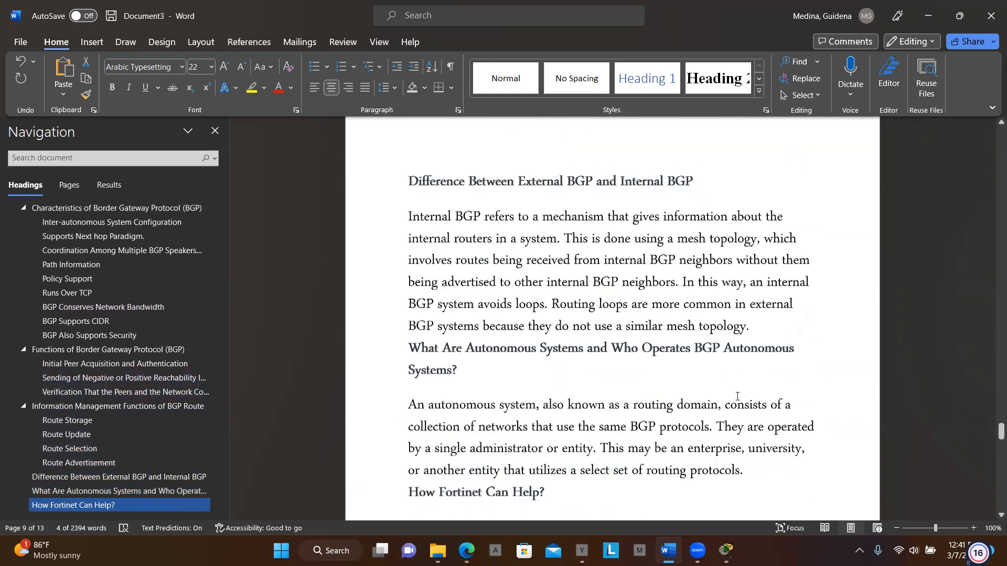
pyautogui.scroll(-5, 737, 396)
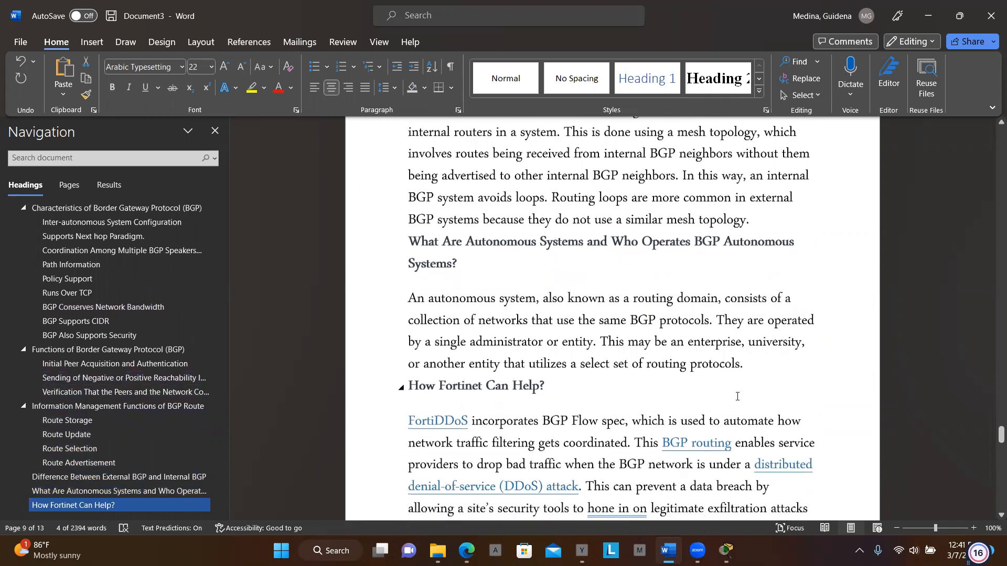
pyautogui.scroll(-7, 737, 396)
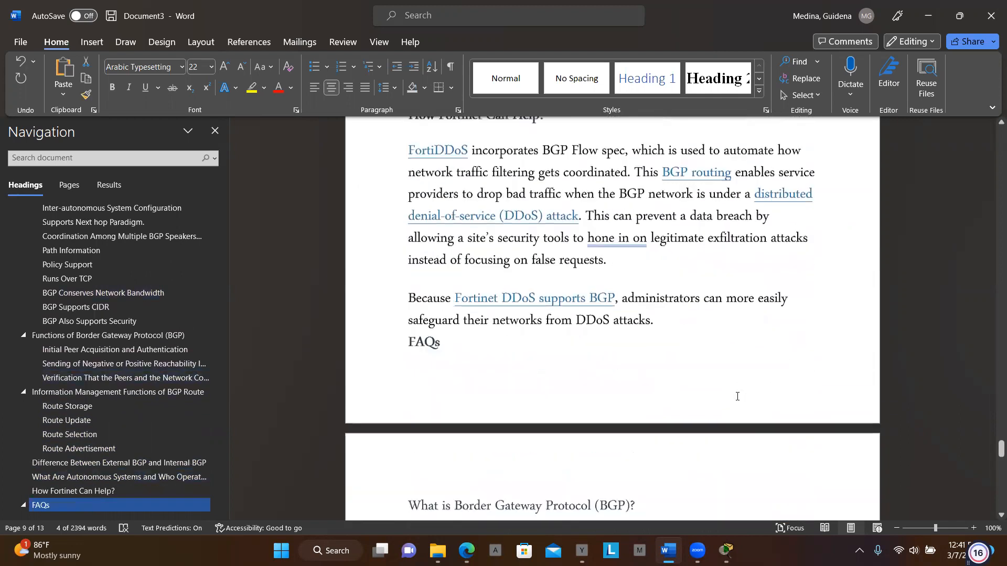
pyautogui.scroll(-10, 737, 396)
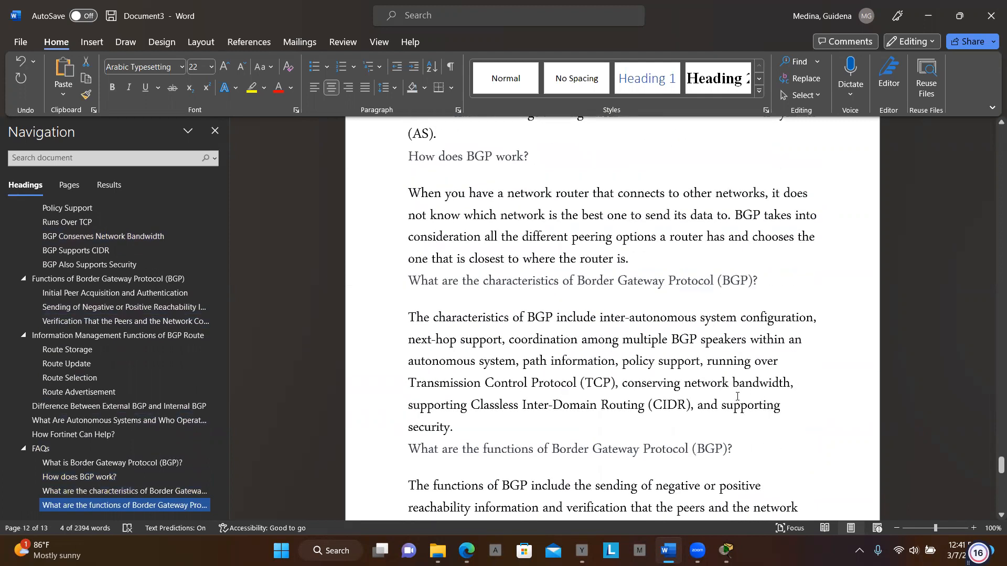
pyautogui.scroll(-3, 737, 396)
pyautogui.scroll(-6, 737, 396)
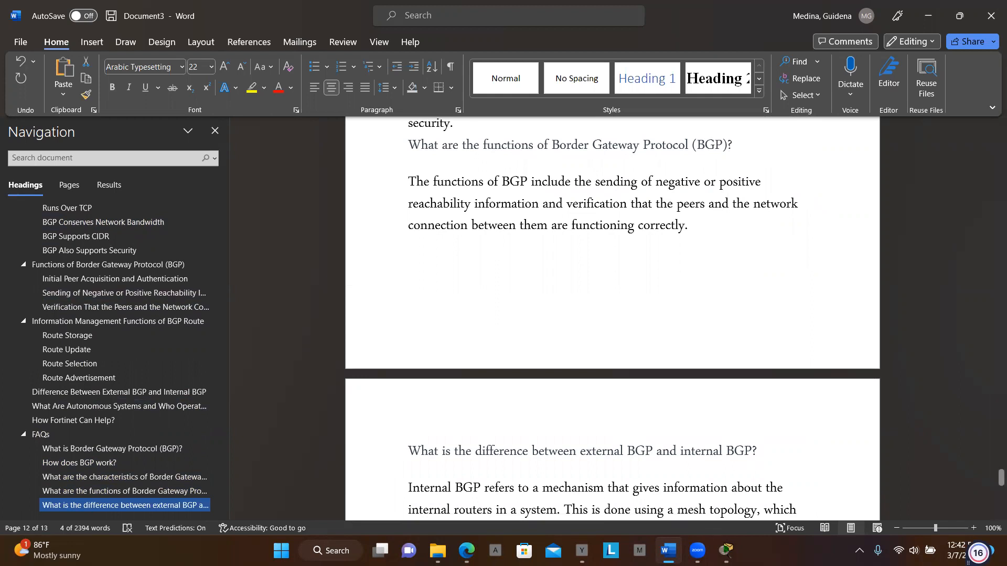
# - Switch to the Cisco Packet Tracer eBGP activity and examine the topology linking ACME, the ISP and Other Company
pyautogui.moveTo(726, 551)
pyautogui.click(687, 497)
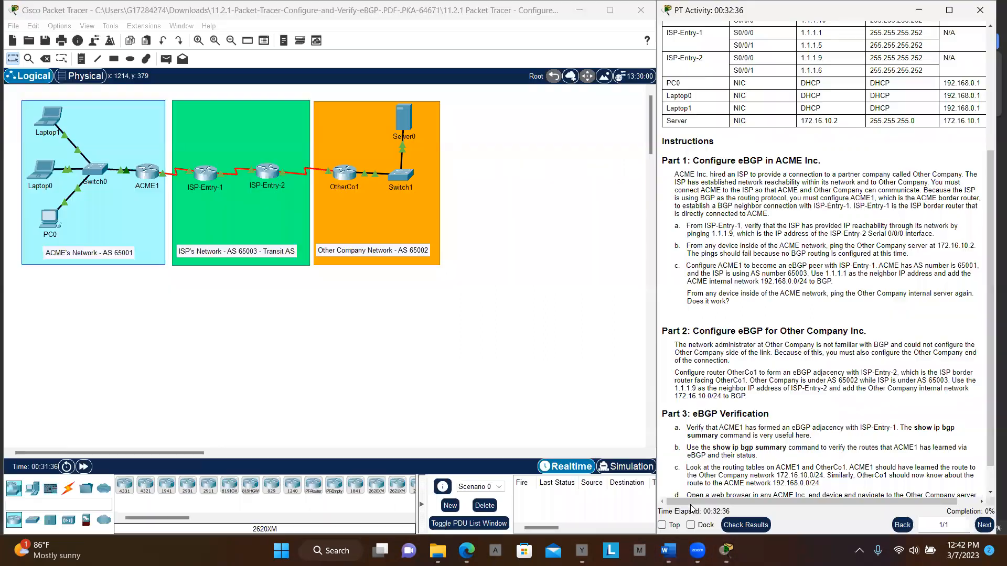
pyautogui.scroll(5, 766, 285)
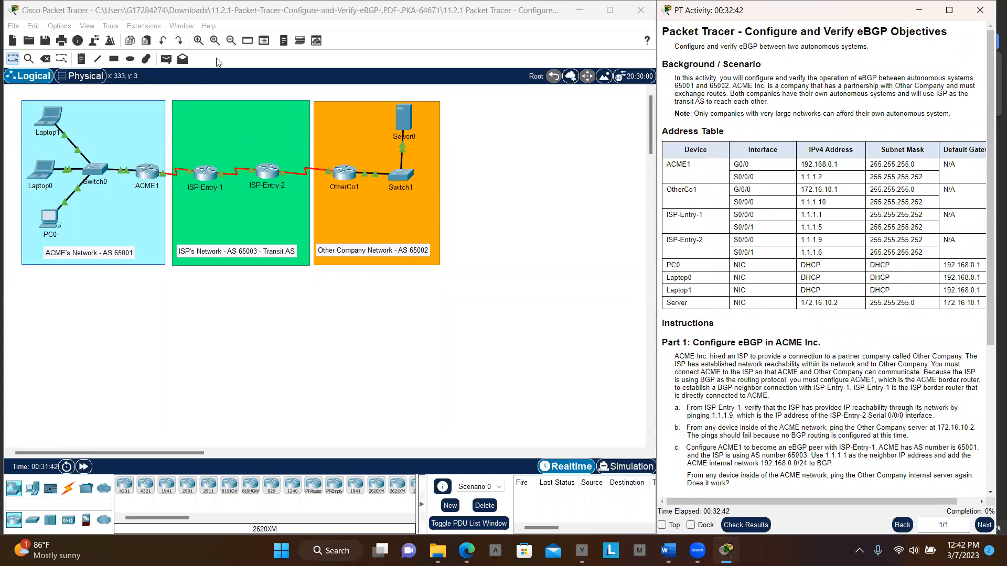
pyautogui.click(199, 40)
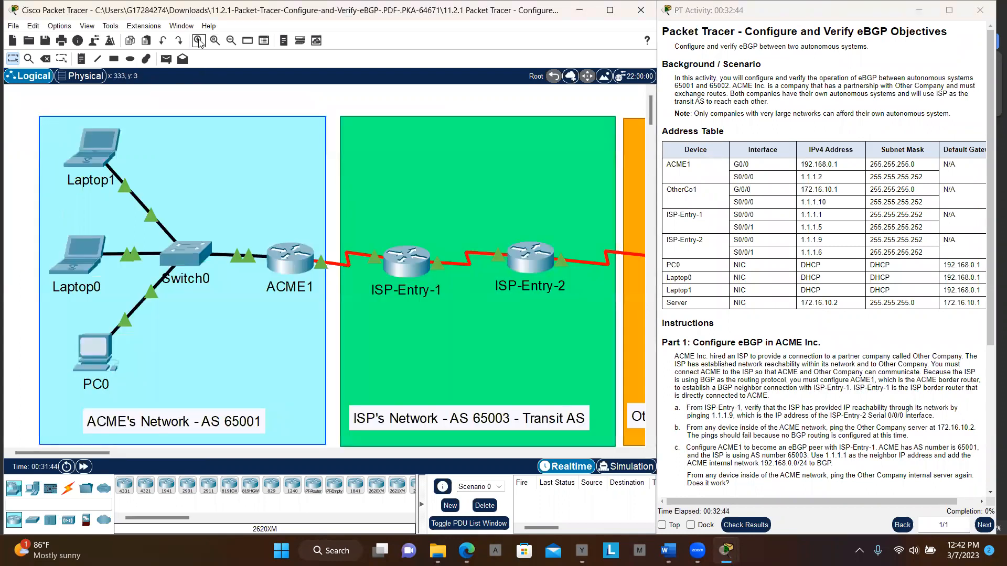
pyautogui.click(231, 40)
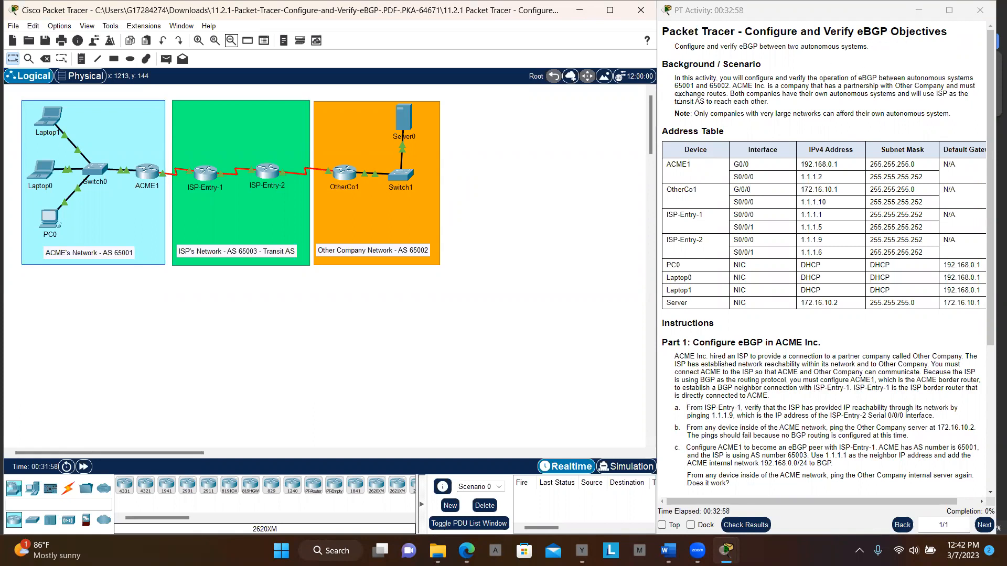
# - Read the activity's scenario, address table and instructions for configuring and verifying eBGP
pyautogui.scroll(-1, 733, 251)
pyautogui.scroll(1, 733, 250)
pyautogui.scroll(-3, 770, 339)
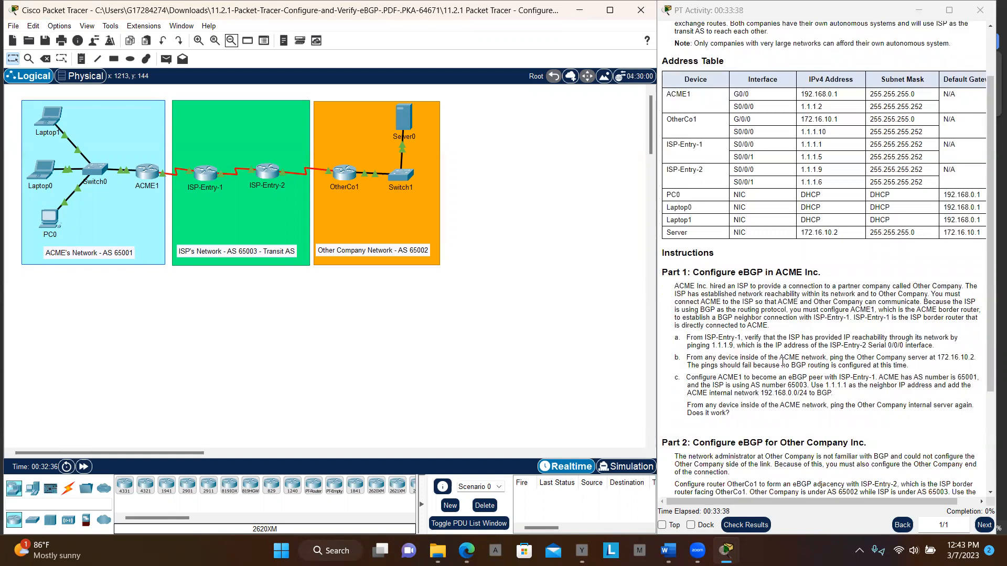
pyautogui.scroll(-2, 783, 362)
pyautogui.scroll(-5, 783, 362)
pyautogui.scroll(10, 783, 362)
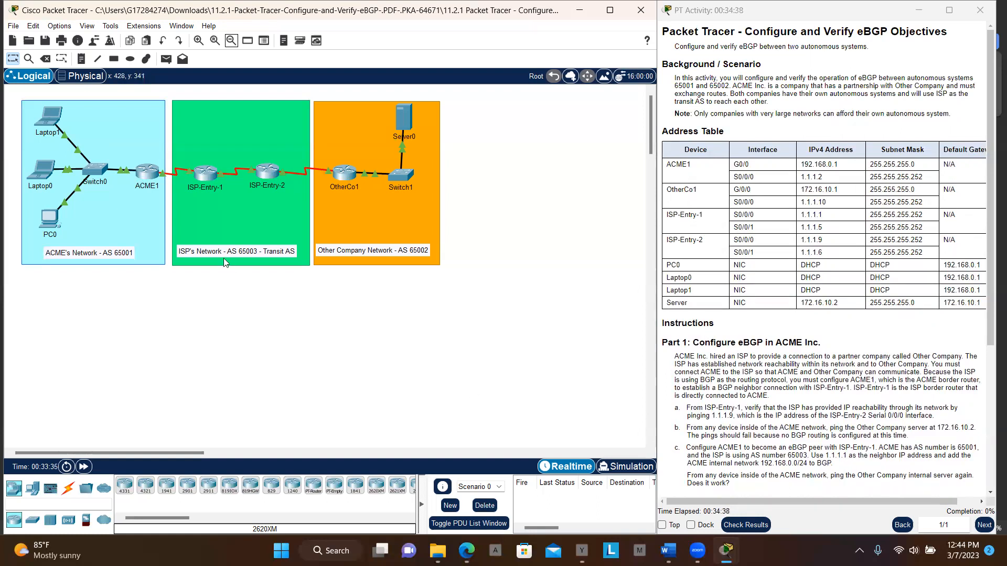
# - Open the ACME1 router's command line and enter privileged mode followed by global configuration mode
pyautogui.click(147, 168)
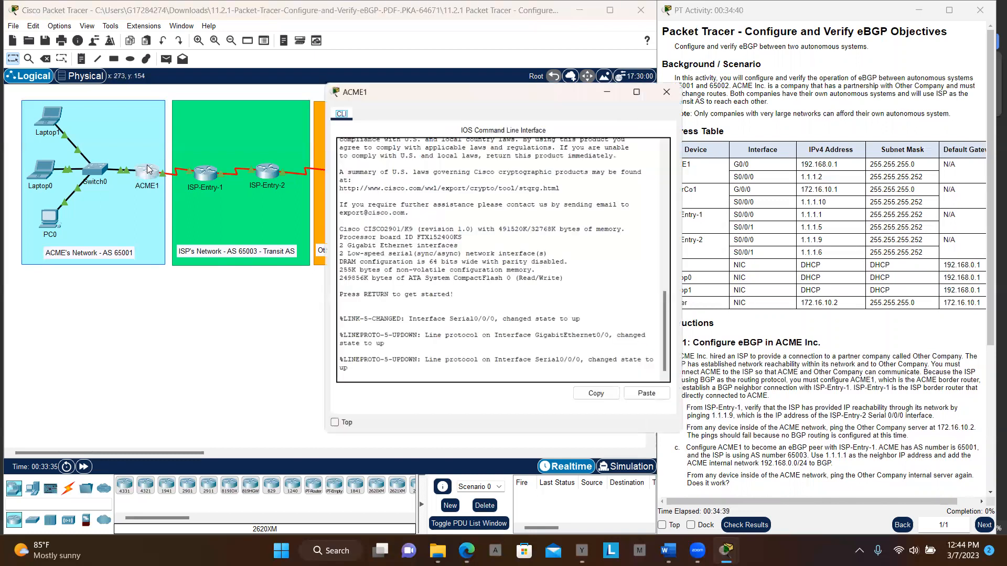
pyautogui.click(506, 373)
pyautogui.press('Return')
pyautogui.press('Return')
pyautogui.press('Return')
pyautogui.press('Return')
pyautogui.press('Return')
pyautogui.press('Return')
pyautogui.write('en')
pyautogui.press('Return')
pyautogui.press('Return')
pyautogui.press('Return')
pyautogui.write('conf')
pyautogui.press('Return')
pyautogui.press('Return')
pyautogui.press('Return')
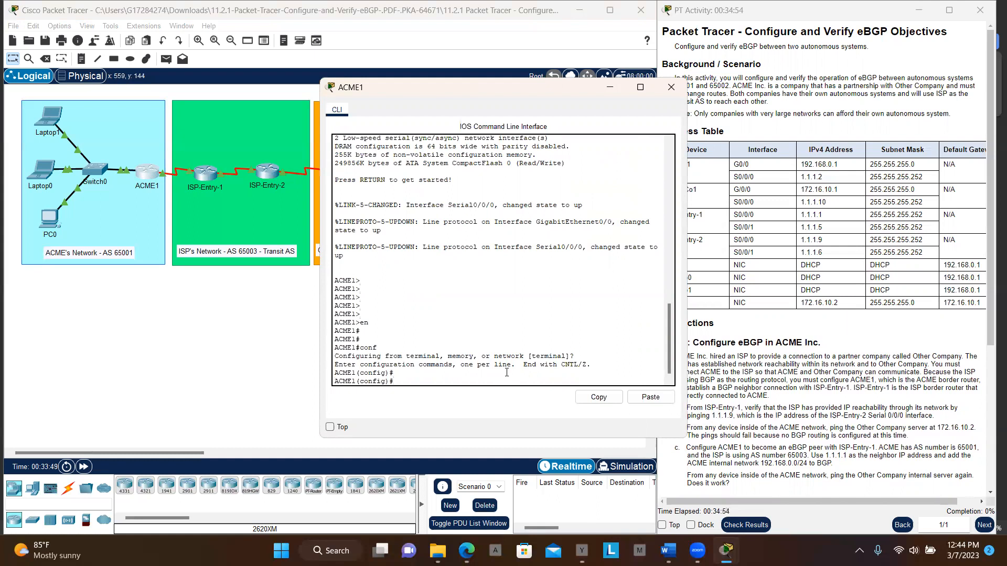
# - Start the BGP routing process on ACME1 with AS number 65001
pyautogui.write('rout')
pyautogui.press('Tab')
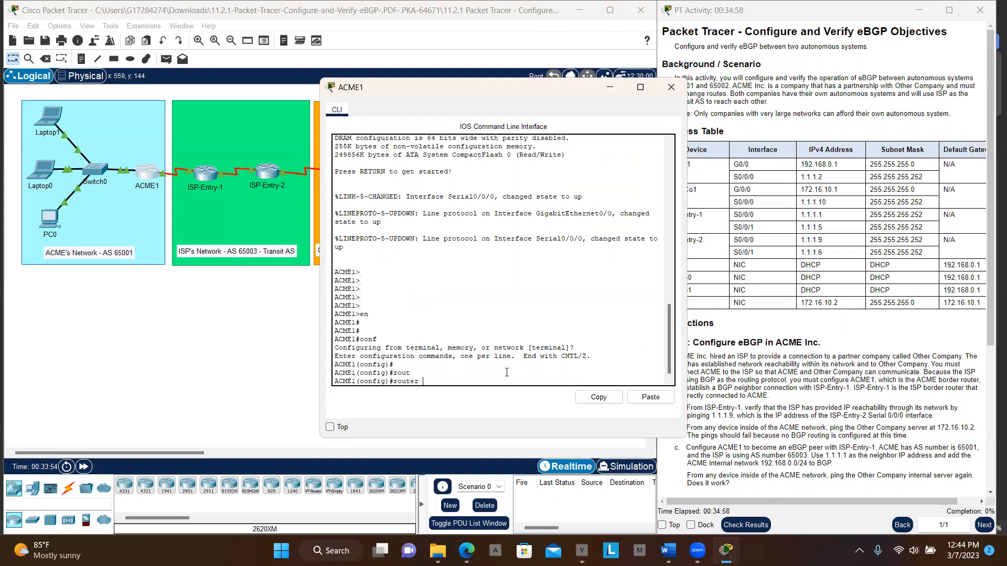
pyautogui.write('bgp 65001')
pyautogui.press('Return')
pyautogui.press('Return')
pyautogui.press('Return')
pyautogui.press('Return')
pyautogui.press('Return')
pyautogui.press('Return')
pyautogui.press('Return')
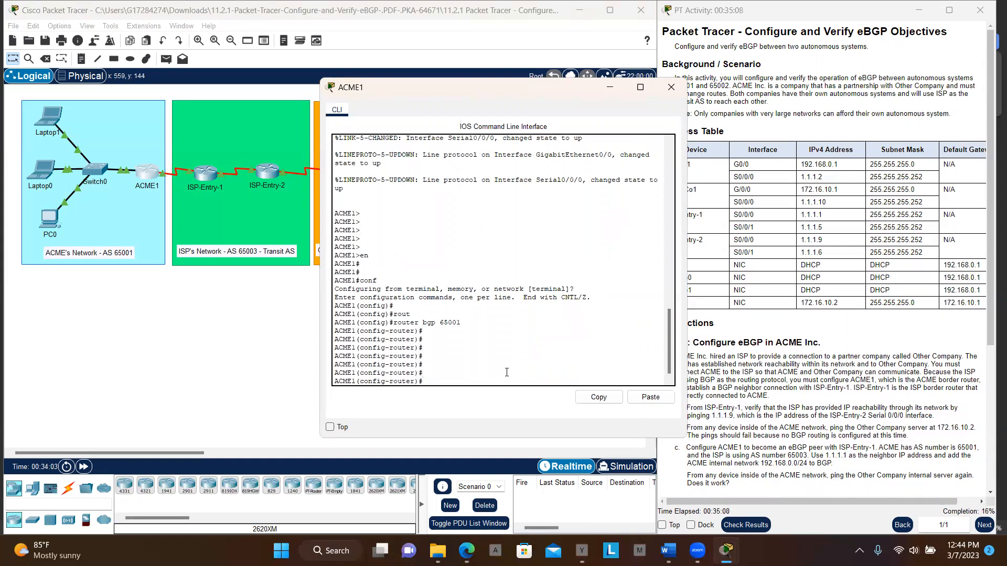
# - Begin a BGP neighbor statement on ACME1 with ISP-Entry-1's S0/0/0 address 1.1.1.1, checking it against the address table
pyautogui.write('neit')
pyautogui.press('Tab')
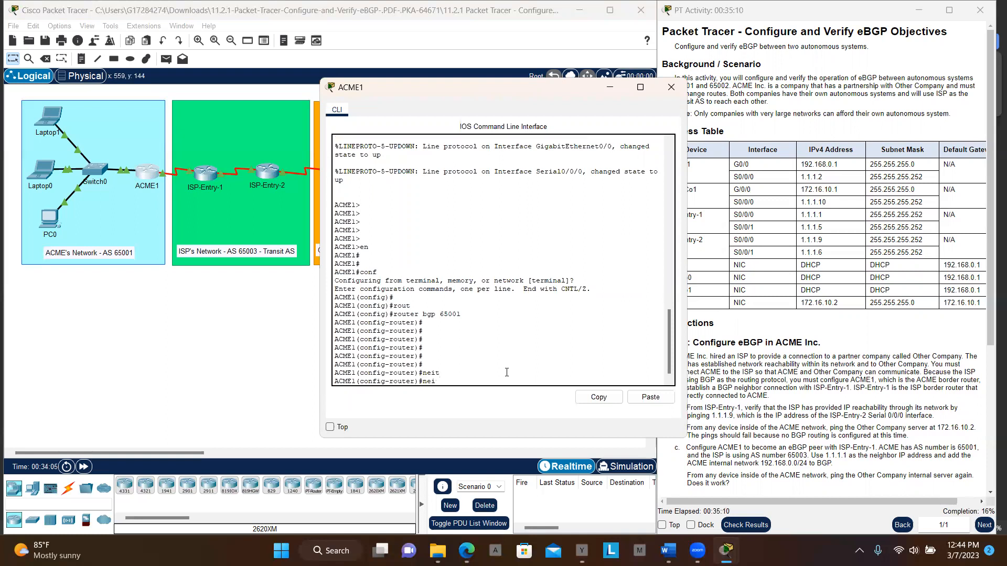
pyautogui.press('BackSpace')
pyautogui.write('g')
pyautogui.press('Tab')
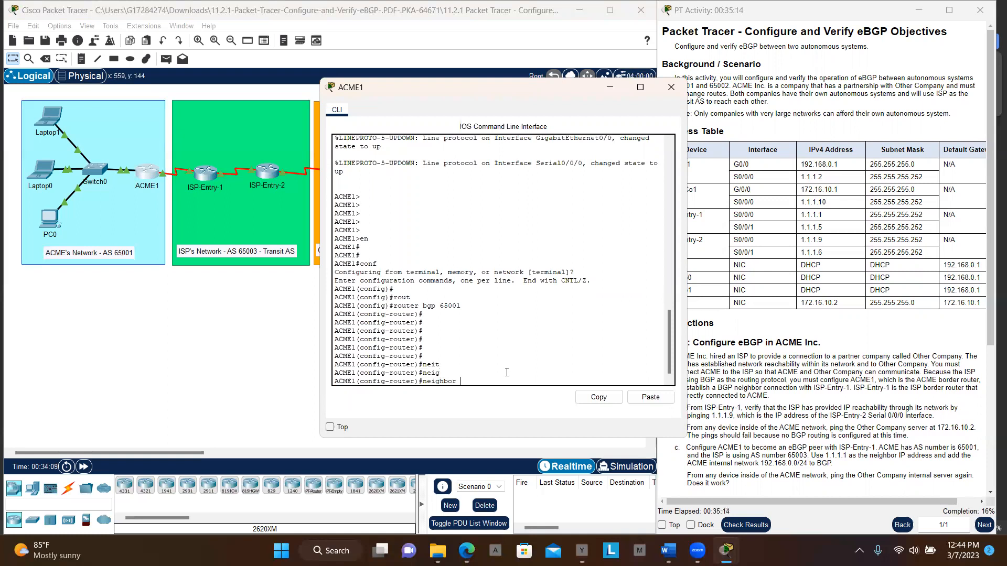
pyautogui.write('1.1.1.')
pyautogui.moveTo(489, 94); pyautogui.dragTo(405, 97)
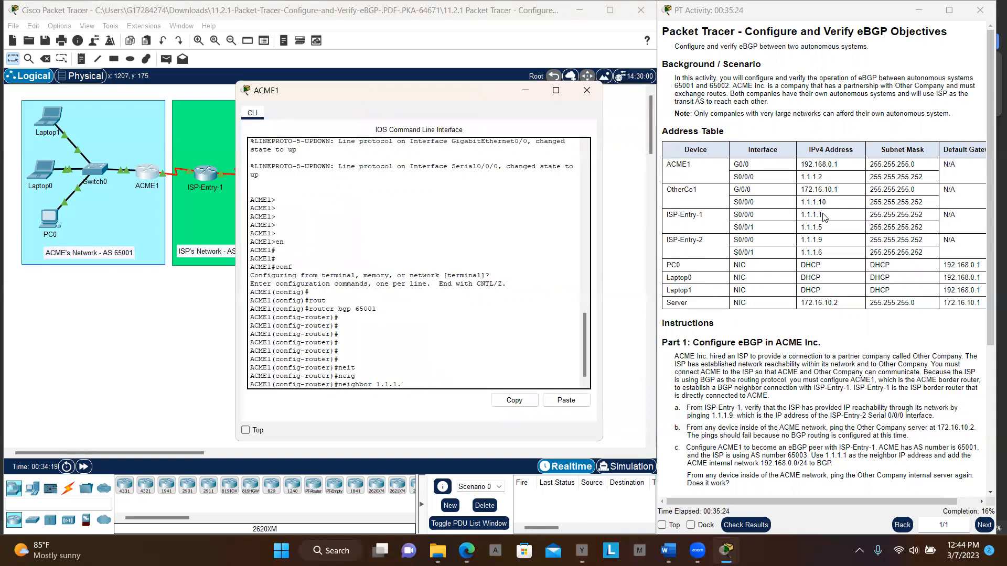
pyautogui.moveTo(826, 216); pyautogui.dragTo(796, 217)
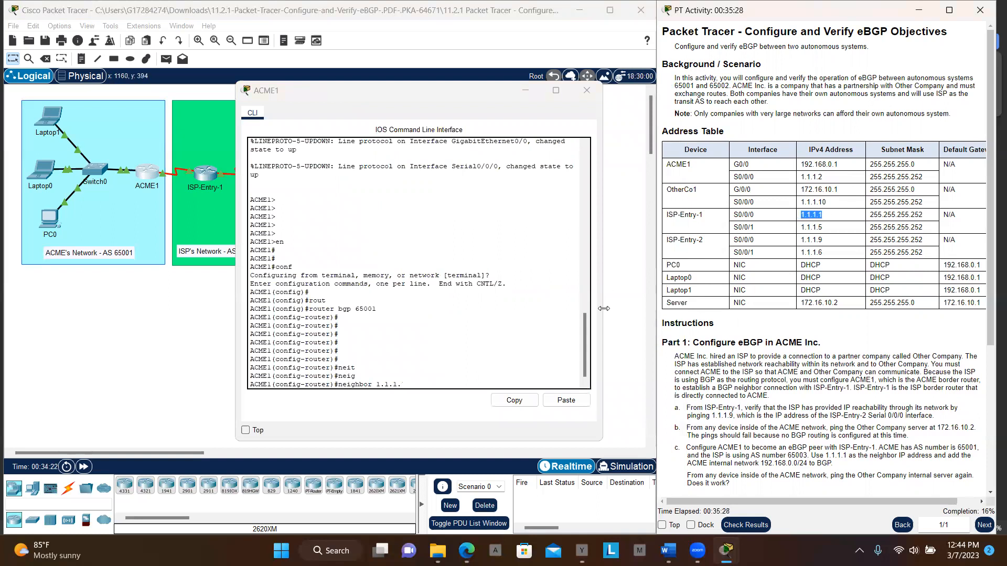
pyautogui.click(460, 383)
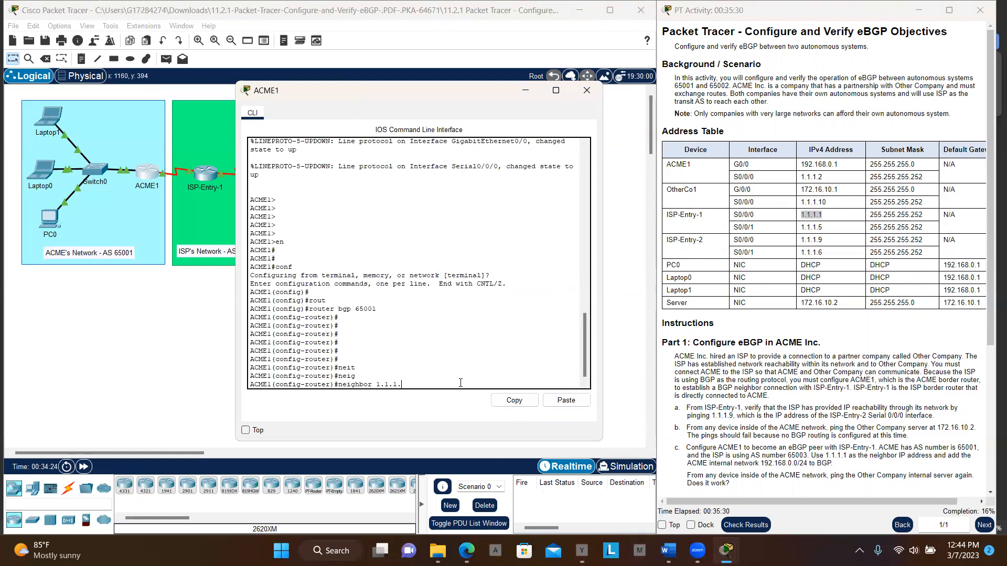
pyautogui.write('1')
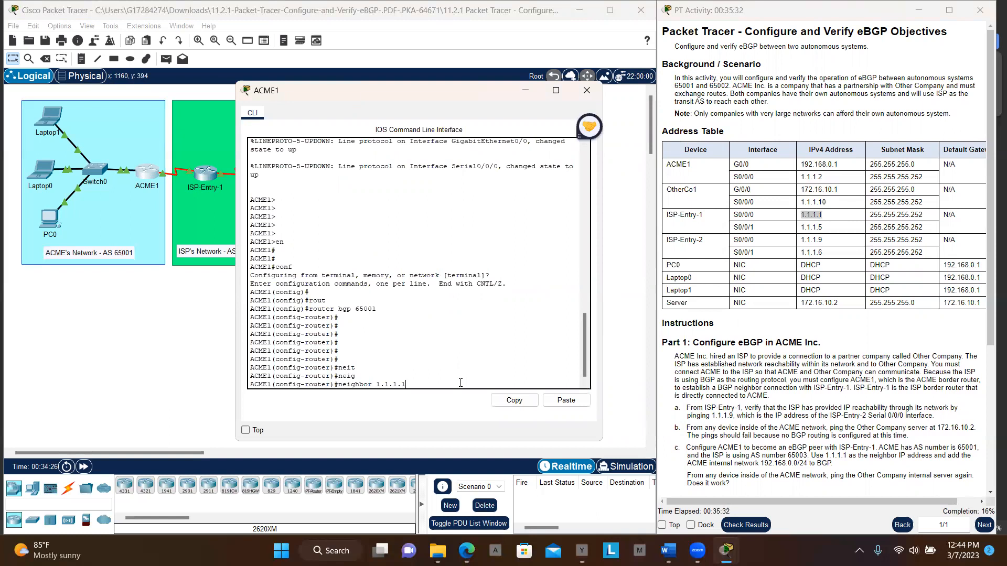
pyautogui.write(' re')
# - Complete the ACME1 neighbor statement with remote-as 65003, checking the ISP's AS number in the instructions, and submit it
pyautogui.press('Tab')
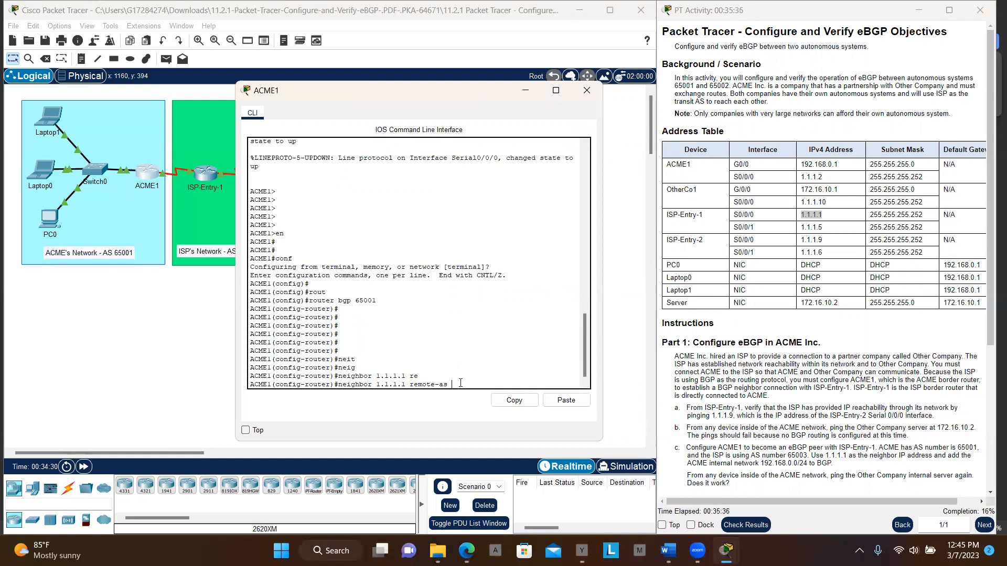
pyautogui.write('6500')
pyautogui.write('2')
pyautogui.press('BackSpace')
pyautogui.scroll(-3, 864, 224)
pyautogui.scroll(-2, 864, 224)
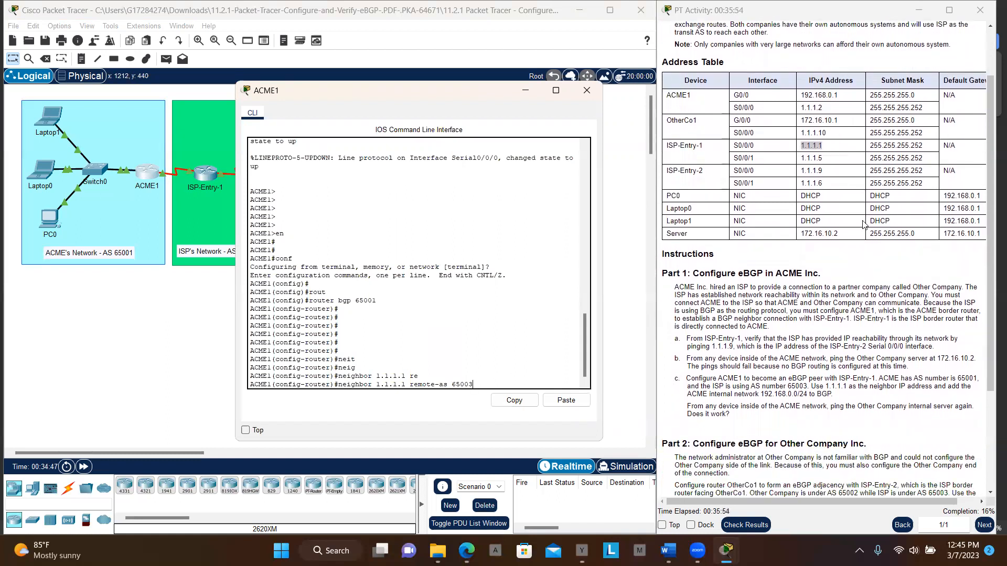
pyautogui.moveTo(788, 388); pyautogui.dragTo(824, 387)
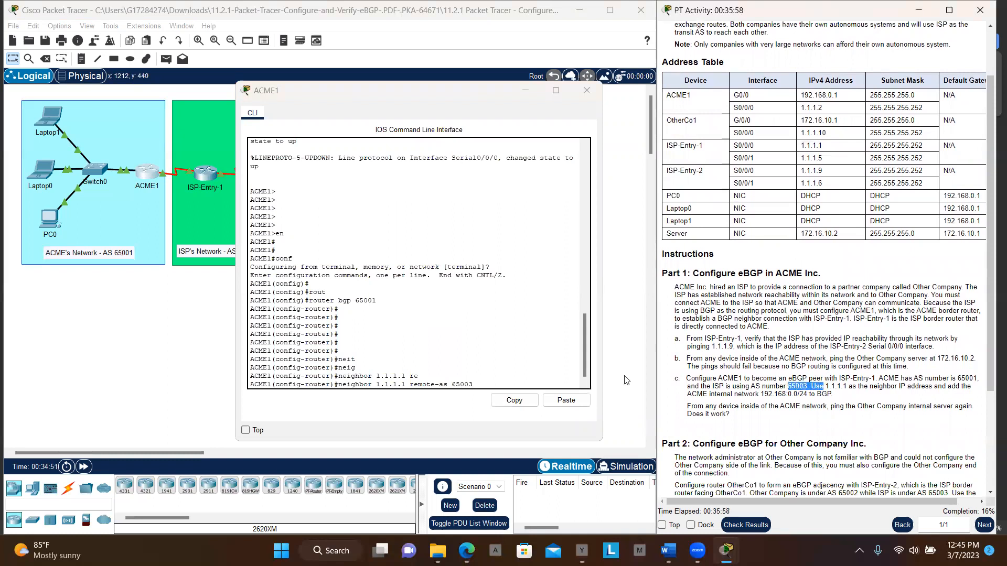
pyautogui.click(510, 384)
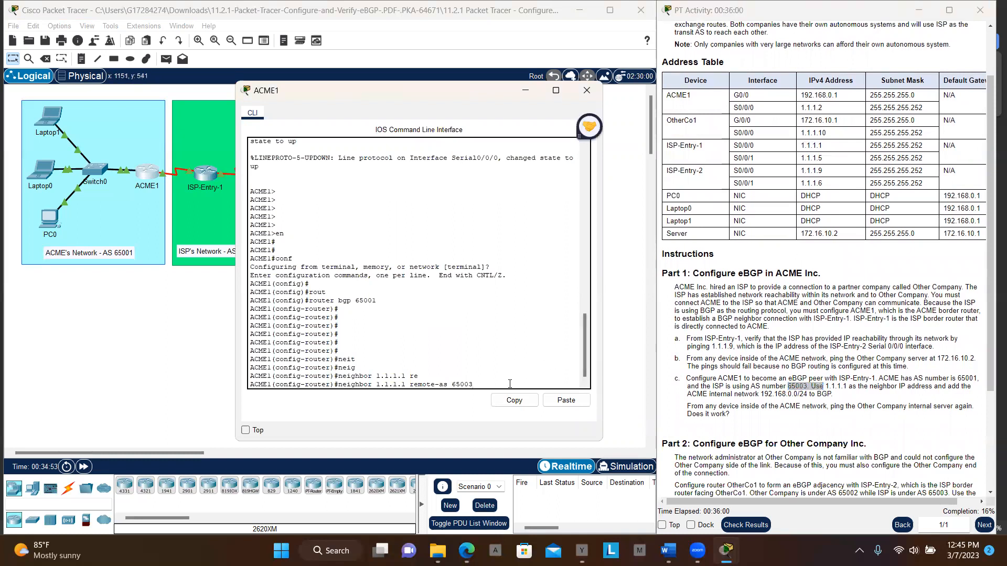
pyautogui.press('Return')
pyautogui.press('Return')
pyautogui.press('Return')
pyautogui.press('Return')
pyautogui.press('Return')
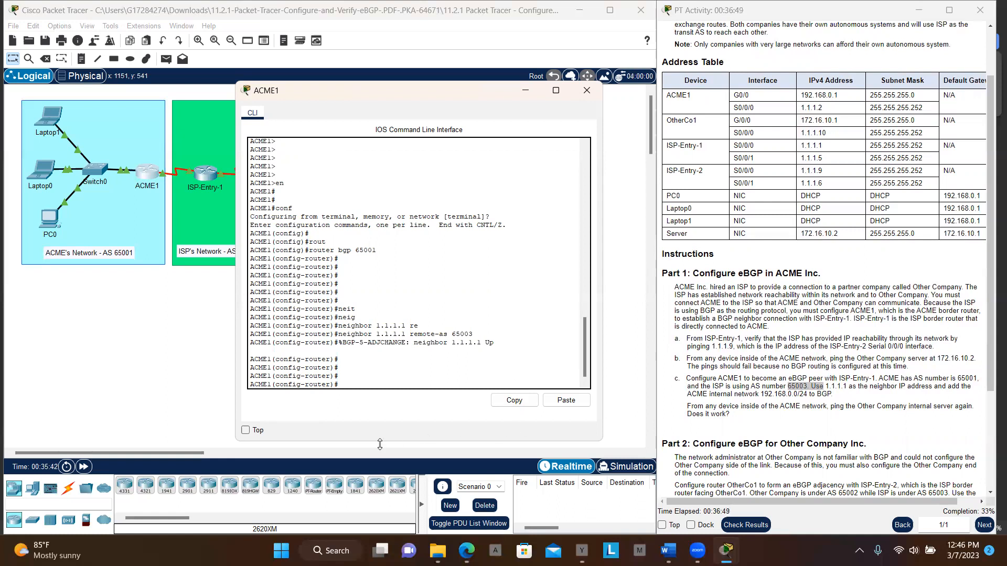
# - Return to the topology and open a command-line session on the OtherCo1 router
pyautogui.click(208, 344)
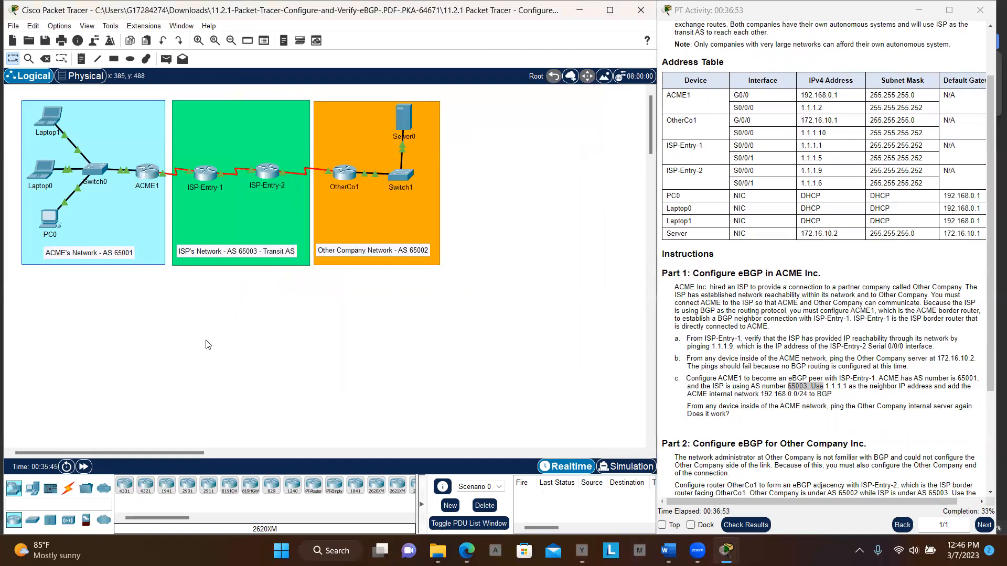
pyautogui.click(355, 170)
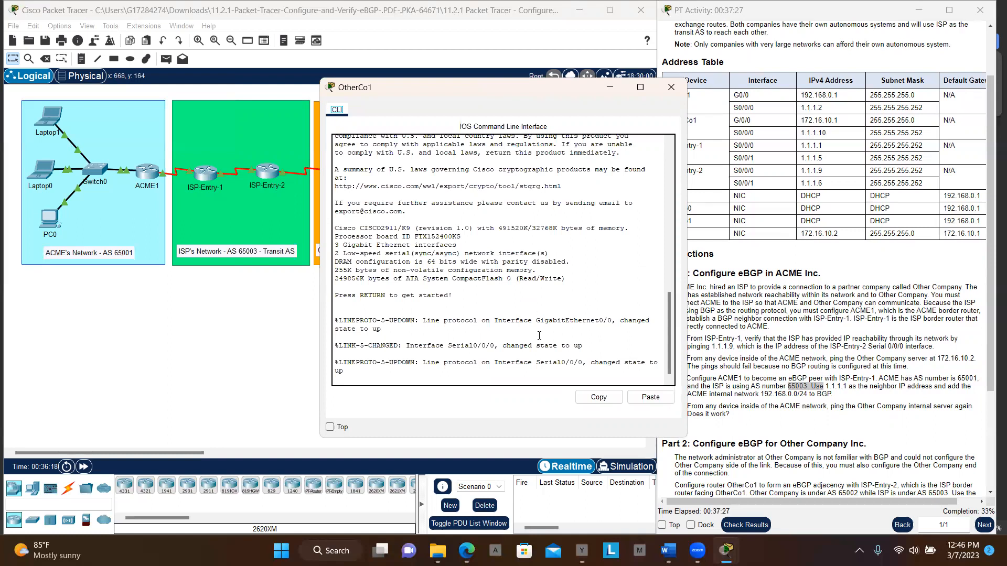
pyautogui.click(525, 376)
pyautogui.press('Return')
pyautogui.press('Return')
pyautogui.press('Return')
pyautogui.press('Return')
pyautogui.press('Return')
pyautogui.press('Return')
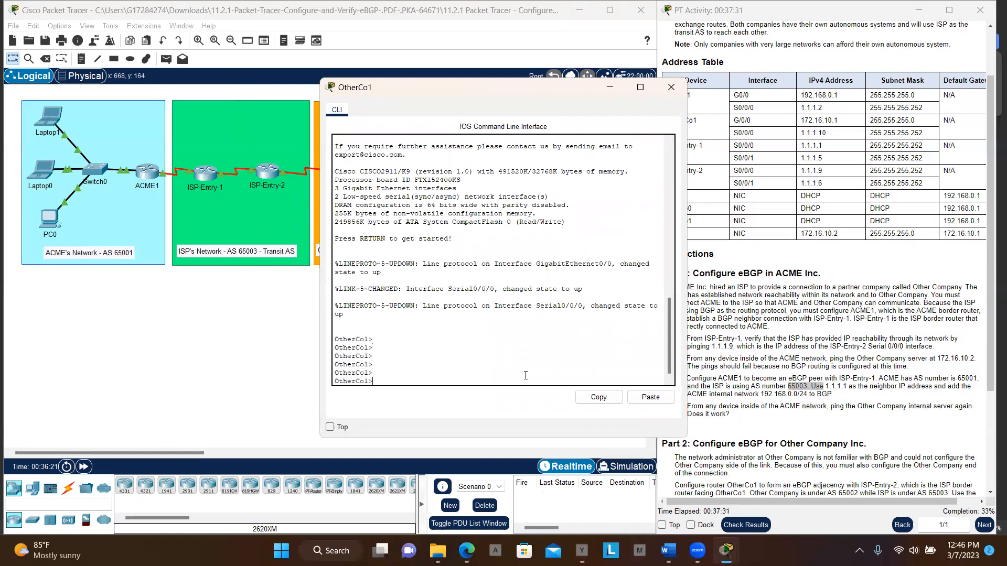
# - Enter privileged mode and then global configuration mode on OtherCo1
pyautogui.write('rout')
pyautogui.press('BackSpace')
pyautogui.press('BackSpace')
pyautogui.press('BackSpace')
pyautogui.press('BackSpace')
pyautogui.write('en')
pyautogui.press('Return')
pyautogui.press('Return')
pyautogui.press('Return')
pyautogui.write('conf t')
pyautogui.press('Return')
pyautogui.press('Return')
pyautogui.press('Return')
pyautogui.press('Return')
pyautogui.press('Return')
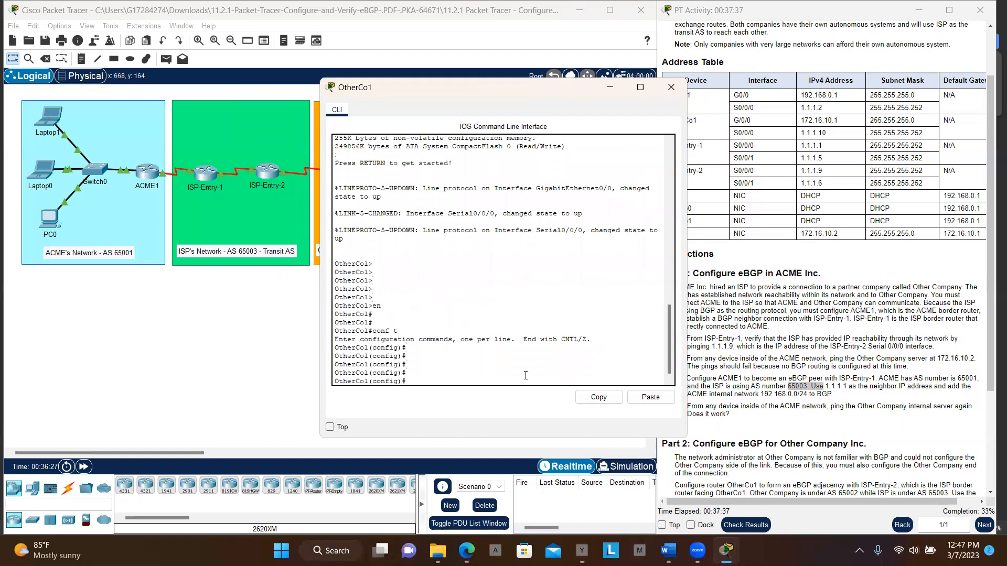
# - Start the BGP routing process on OtherCo1 with AS number 65002
pyautogui.write('rout')
pyautogui.press('Tab')
pyautogui.write('b')
pyautogui.press('Tab')
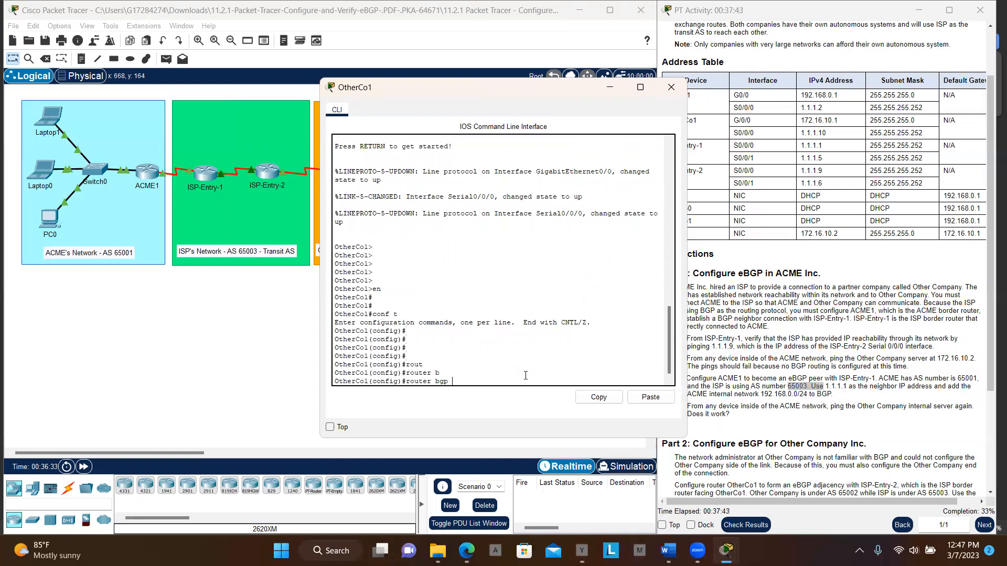
pyautogui.write('65002')
pyautogui.press('Return')
pyautogui.press('Return')
pyautogui.press('Return')
pyautogui.press('Return')
pyautogui.press('Return')
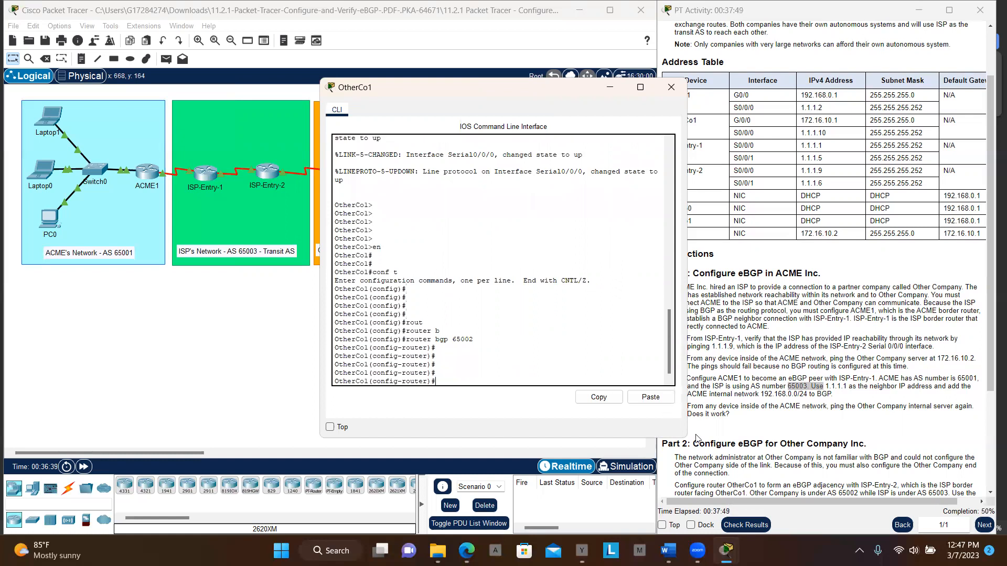
# - Begin a BGP neighbor statement on OtherCo1 with ISP-Entry-2's address 1.1.1.9, consulting the Part 2 instructions and address table
pyautogui.scroll(-3, 790, 418)
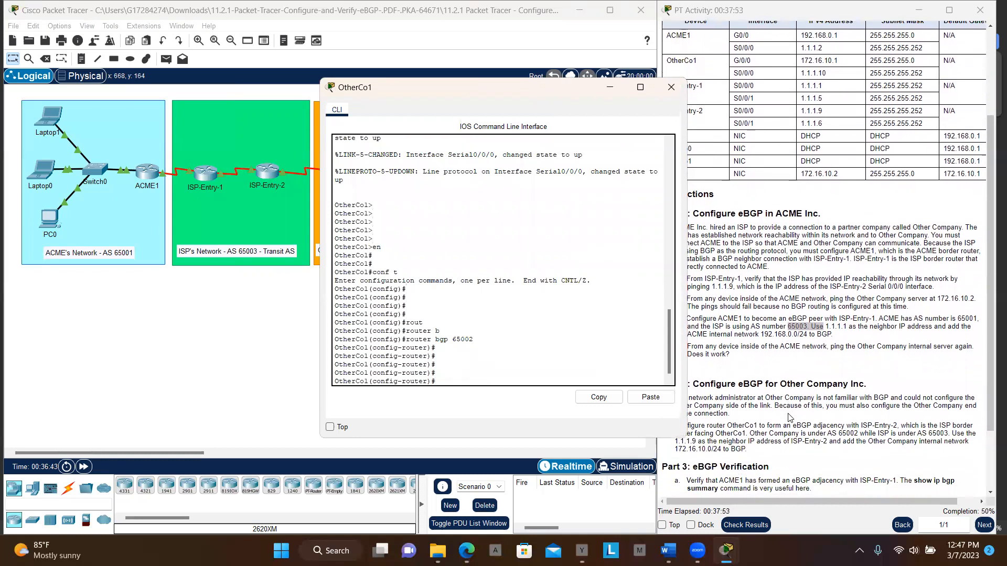
pyautogui.scroll(-4, 790, 418)
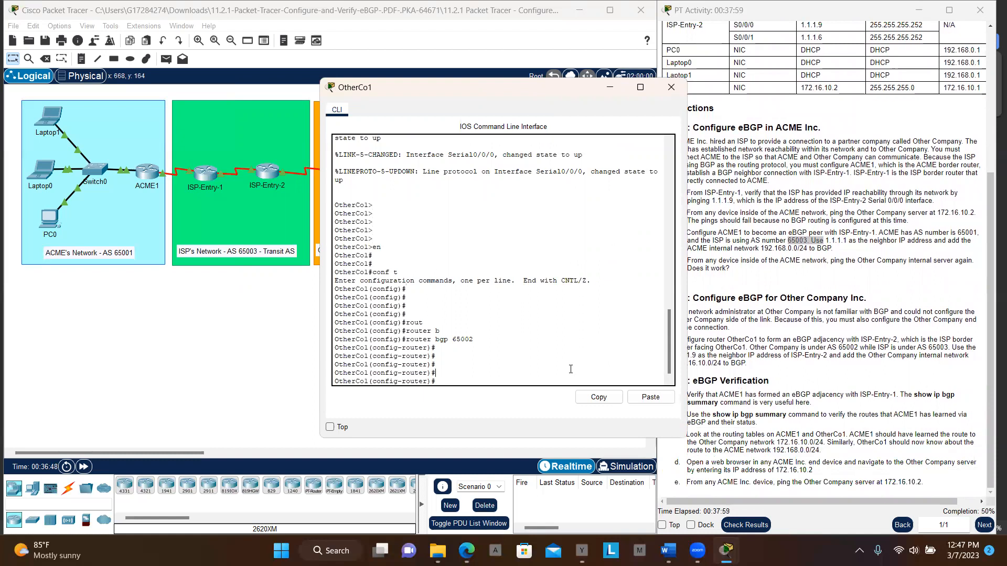
pyautogui.write('nre')
pyautogui.press('BackSpace')
pyautogui.write('e')
pyautogui.press('Tab')
pyautogui.write('i')
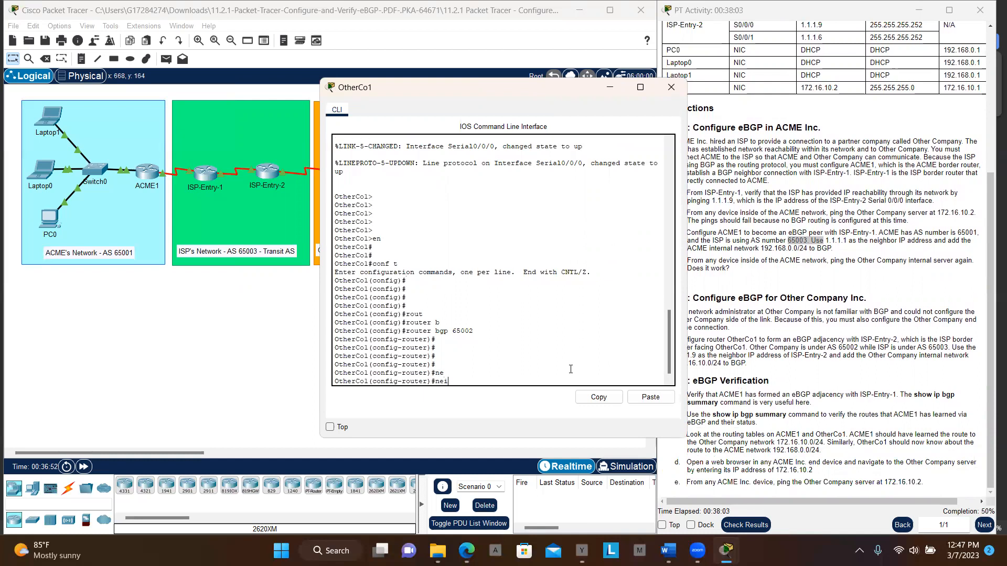
pyautogui.press('Tab')
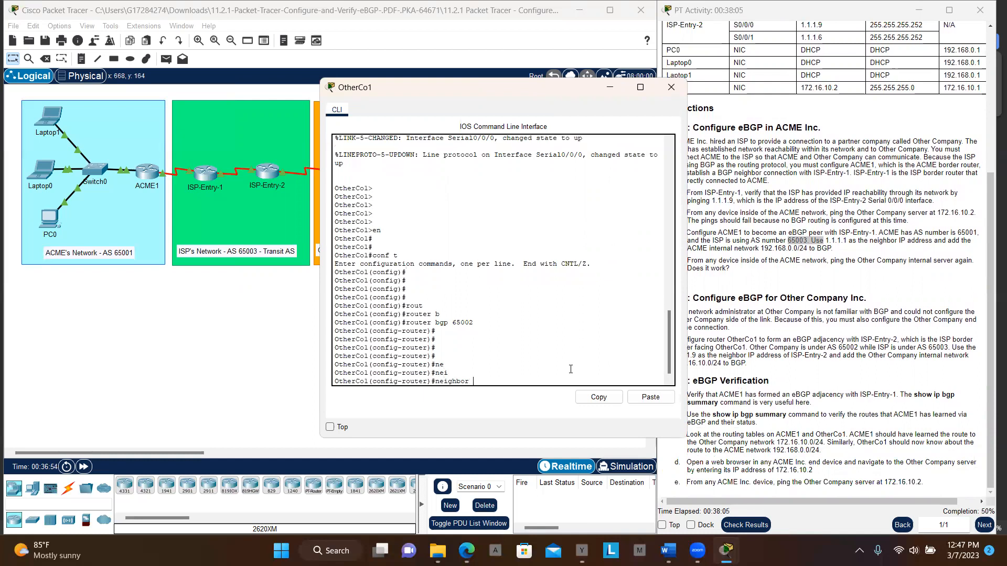
pyautogui.write('1.1.1.9')
pyautogui.scroll(2, 855, 261)
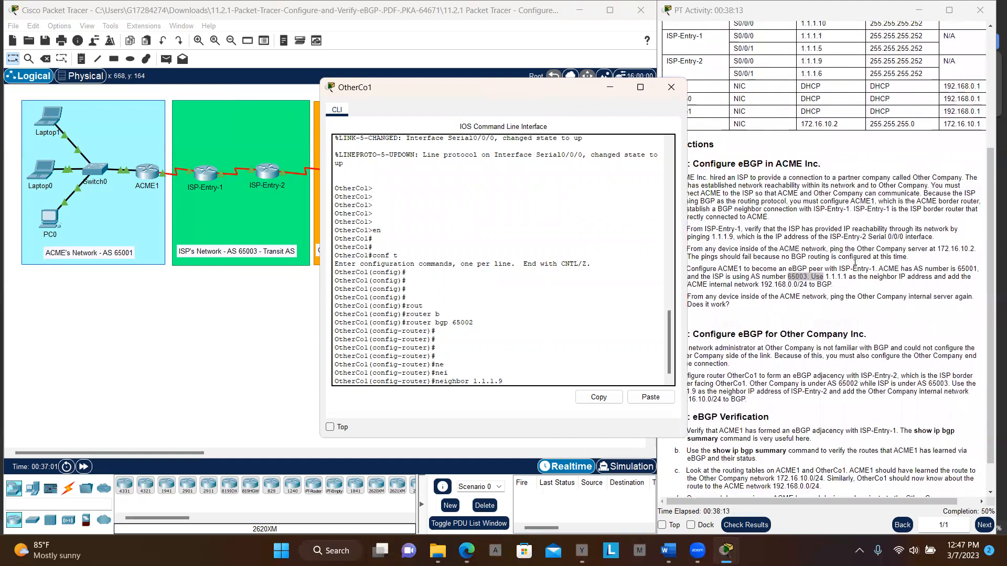
pyautogui.scroll(-2, 855, 260)
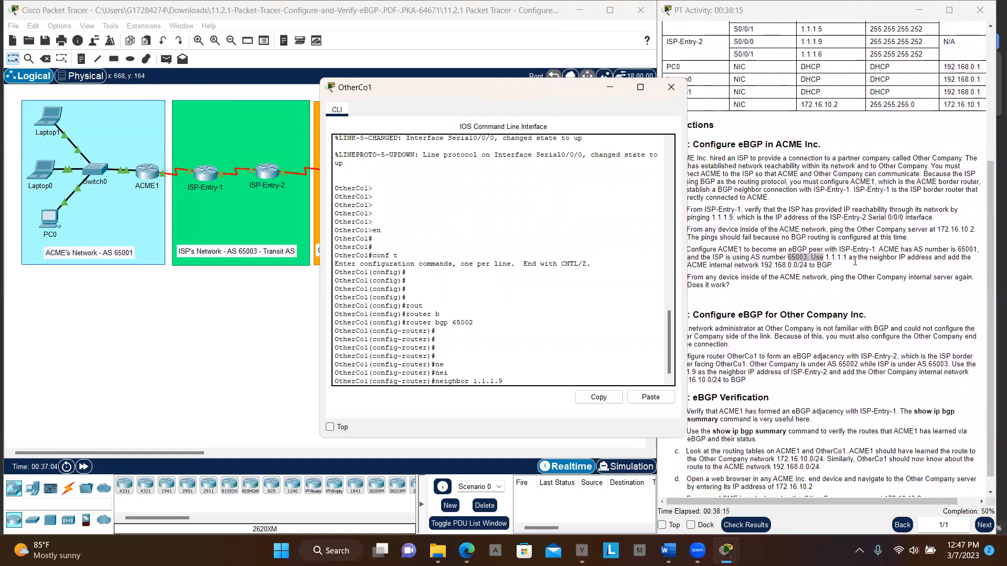
pyautogui.scroll(5, 855, 260)
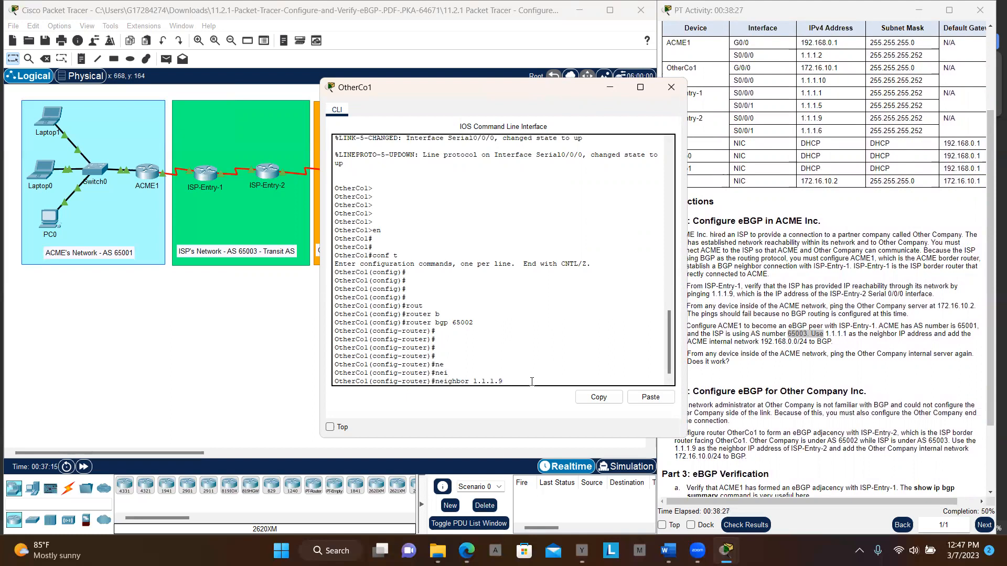
# - Complete the OtherCo1 neighbor statement with remote-as 65003 and submit it
pyautogui.write('e')
pyautogui.press('Tab')
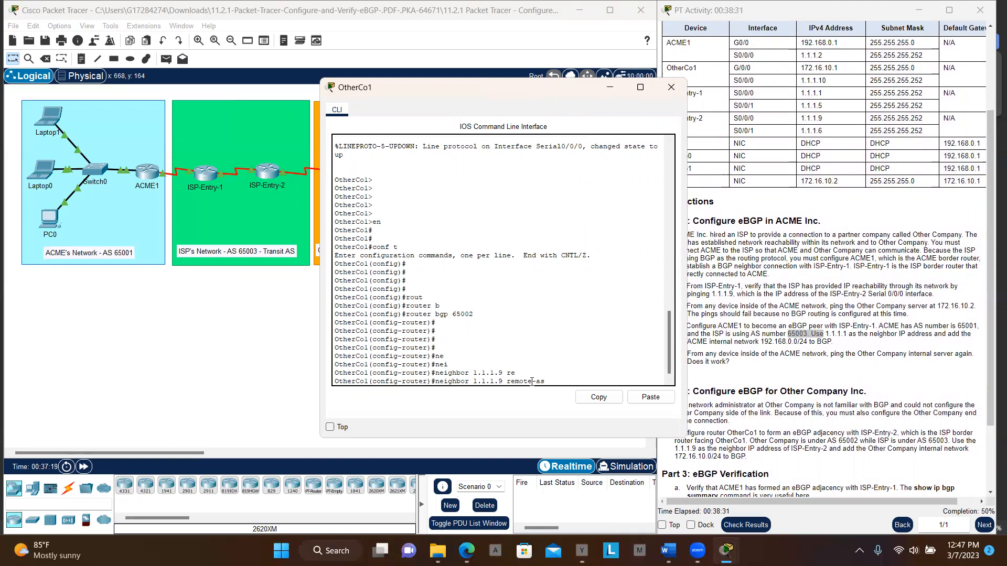
pyautogui.write('65003')
pyautogui.press('Return')
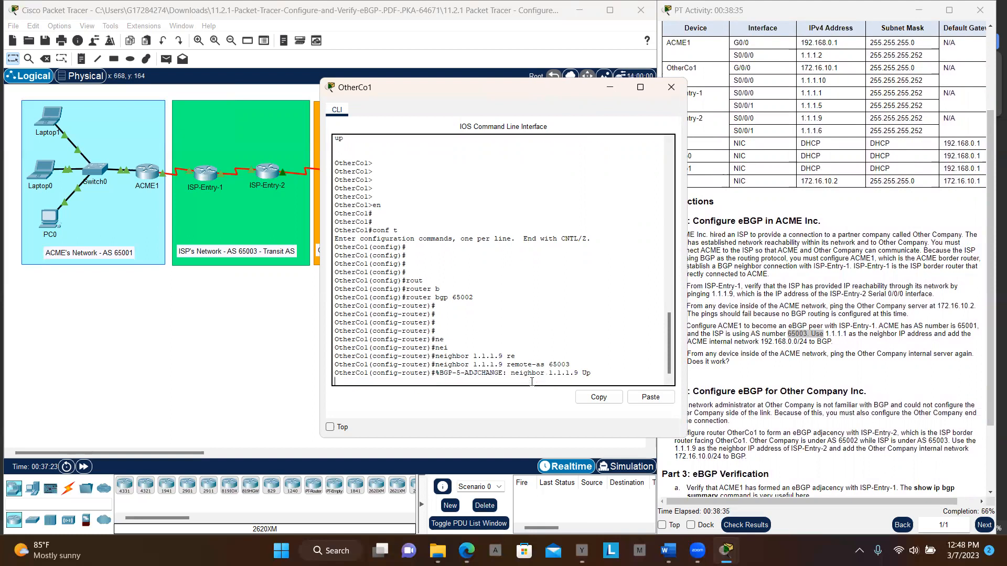
pyautogui.press('Return')
pyautogui.press('Return')
pyautogui.press('Return')
pyautogui.press('Return')
pyautogui.press('Return')
pyautogui.press('Return')
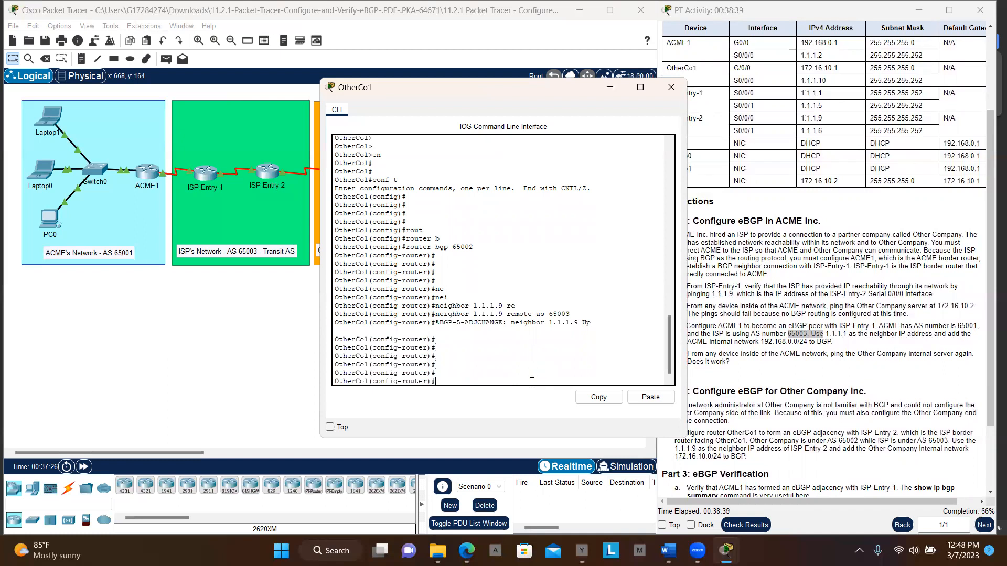
# - Begin a BGP network statement on OtherCo1 with address 172.16.10.3, consulting the router's G0/0 entry in the address table
pyautogui.write('net')
pyautogui.press('Tab')
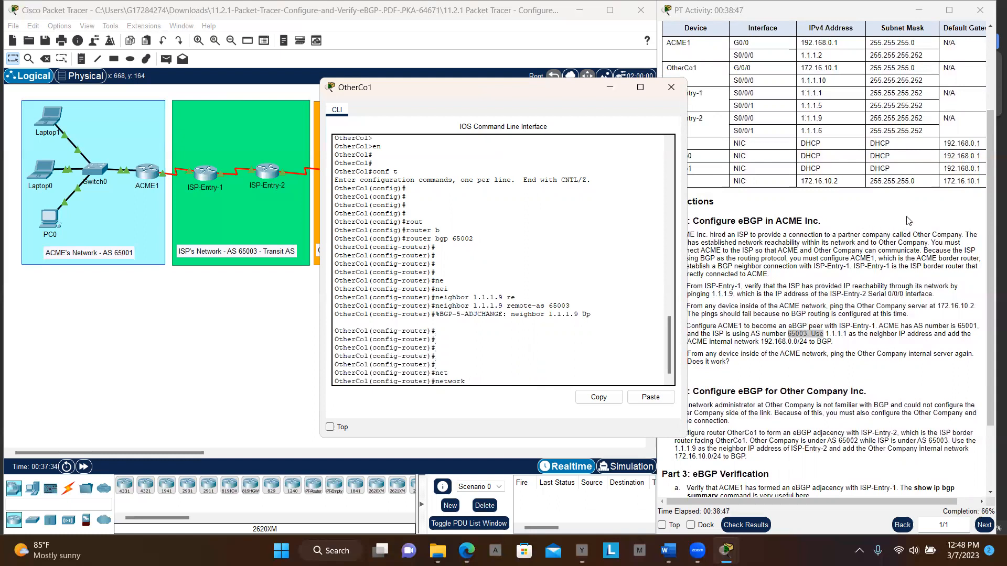
pyautogui.click(909, 220)
pyautogui.moveTo(841, 68); pyautogui.dragTo(800, 70)
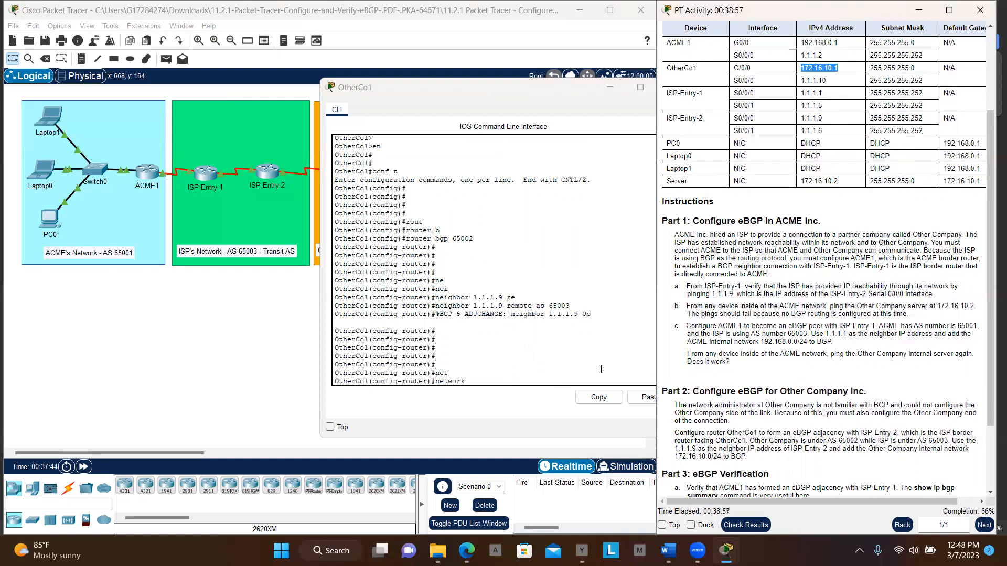
pyautogui.click(639, 400)
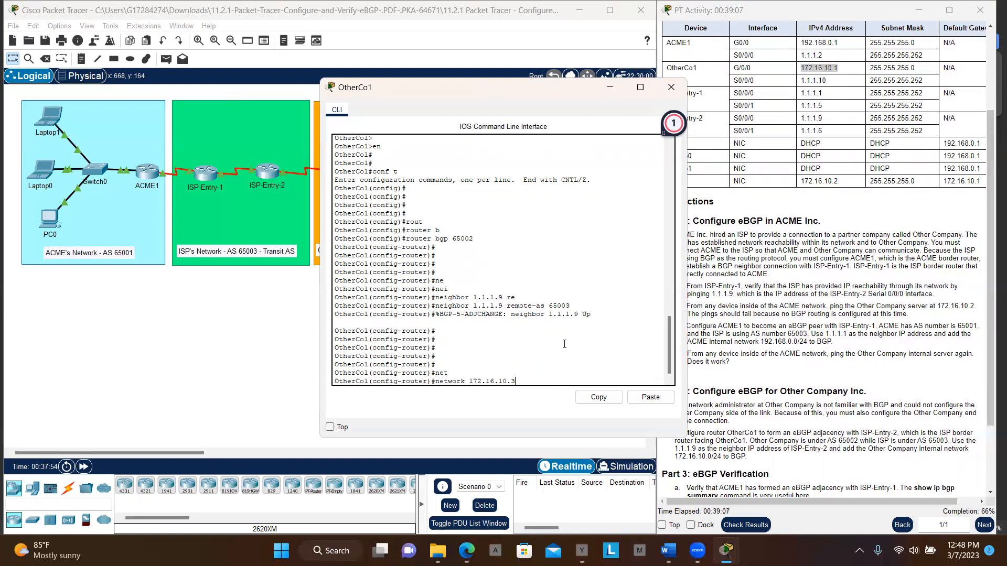
# - Complete the OtherCo1 network statement with mask 255.255.255.0 and submit it
pyautogui.write('ask 255.')
pyautogui.write('55')
pyautogui.press('BackSpace')
pyautogui.press('BackSpace')
pyautogui.write('255.255.0')
pyautogui.press('Return')
pyautogui.press('Return')
pyautogui.press('Return')
pyautogui.press('Return')
pyautogui.press('Return')
pyautogui.press('Return')
pyautogui.press('Return')
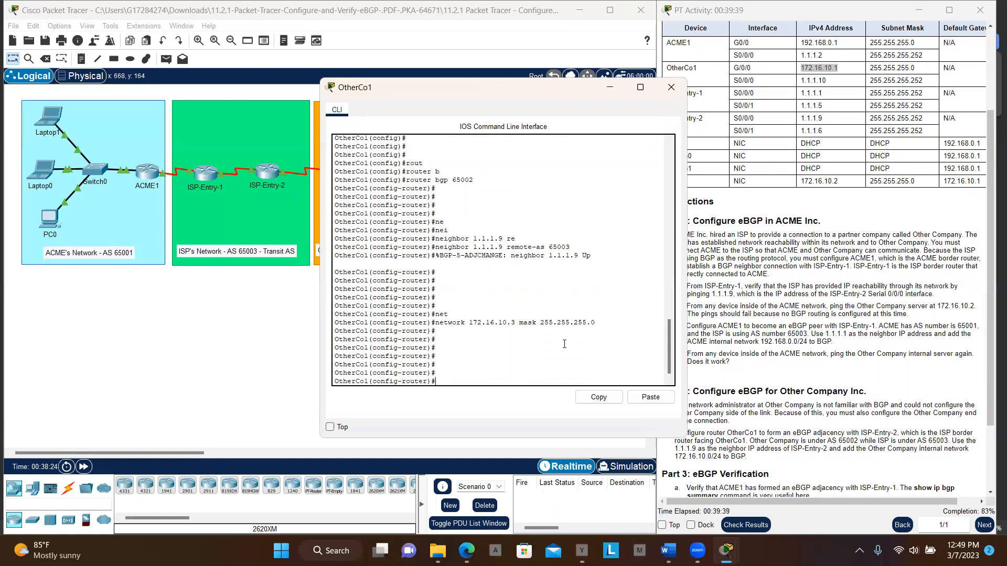
# - Leave the BGP router configuration mode on OtherCo1 and return to global configuration mode
pyautogui.press('Return')
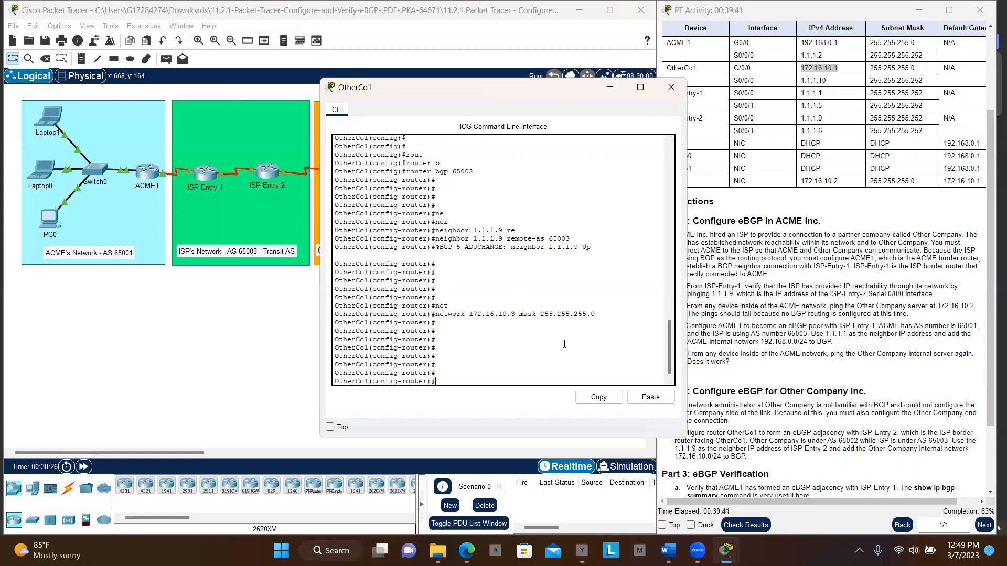
pyautogui.press('Return')
pyautogui.press('Return')
pyautogui.write('exit')
pyautogui.press('Return')
pyautogui.press('Return')
pyautogui.press('Return')
pyautogui.press('Return')
# - Display the BGP summary on OtherCo1 from configuration mode with "do sh ip bgp sum" and highlight its output
pyautogui.write('do sh')
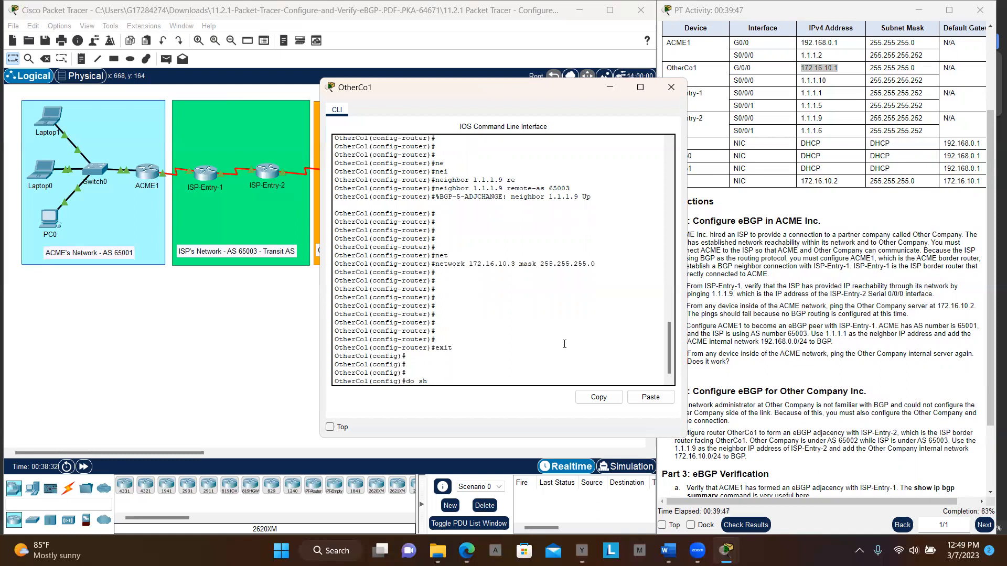
pyautogui.write(' ip bgp sum')
pyautogui.press('Return')
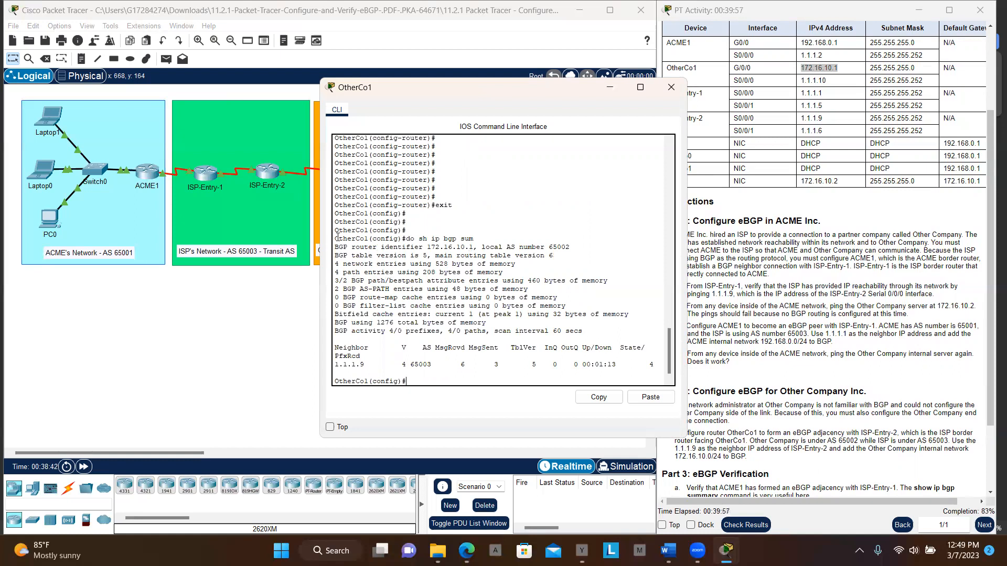
pyautogui.moveTo(335, 239); pyautogui.dragTo(613, 362)
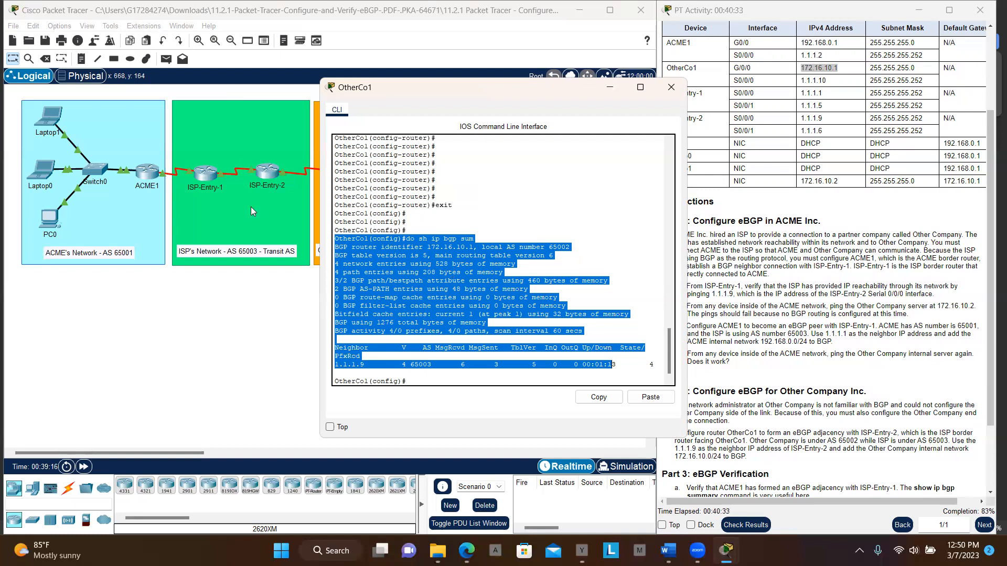
# - Display the BGP summary on ACME1 from BGP configuration mode with "do sh ip bgp sum" and highlight its output
pyautogui.click(150, 184)
pyautogui.click(151, 183)
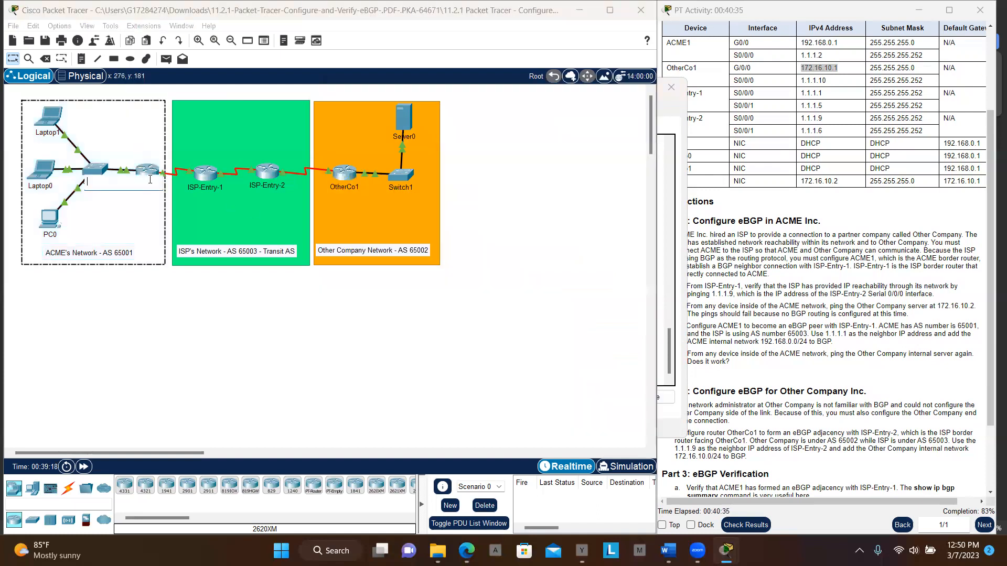
pyautogui.click(151, 179)
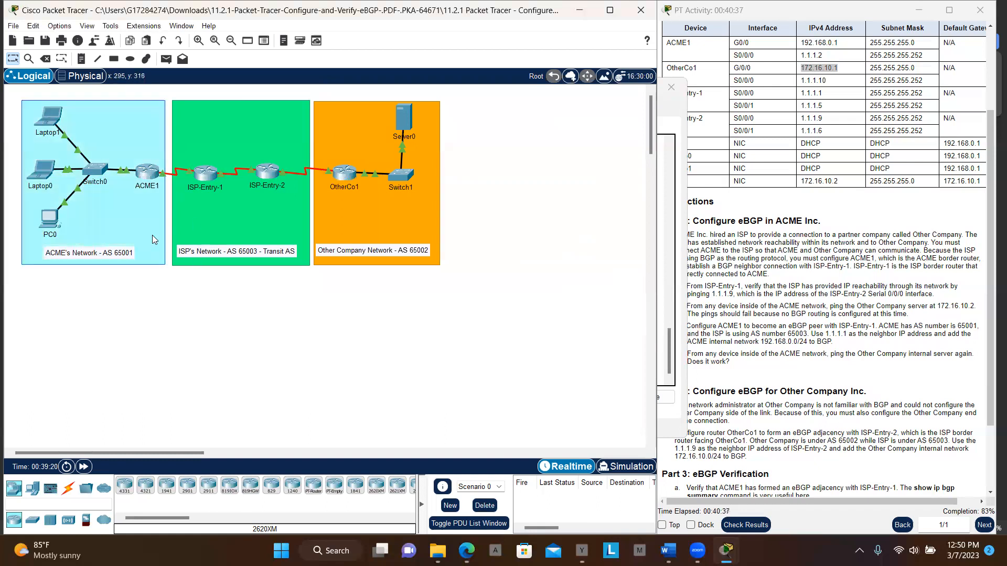
pyautogui.click(151, 179)
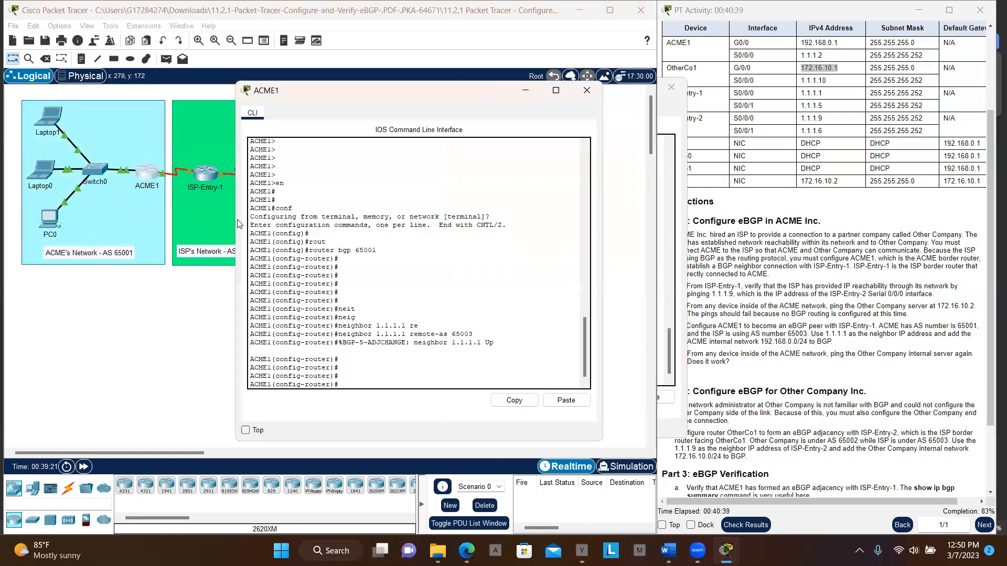
pyautogui.press('Return')
pyautogui.press('Return')
pyautogui.press('Return')
pyautogui.press('Return')
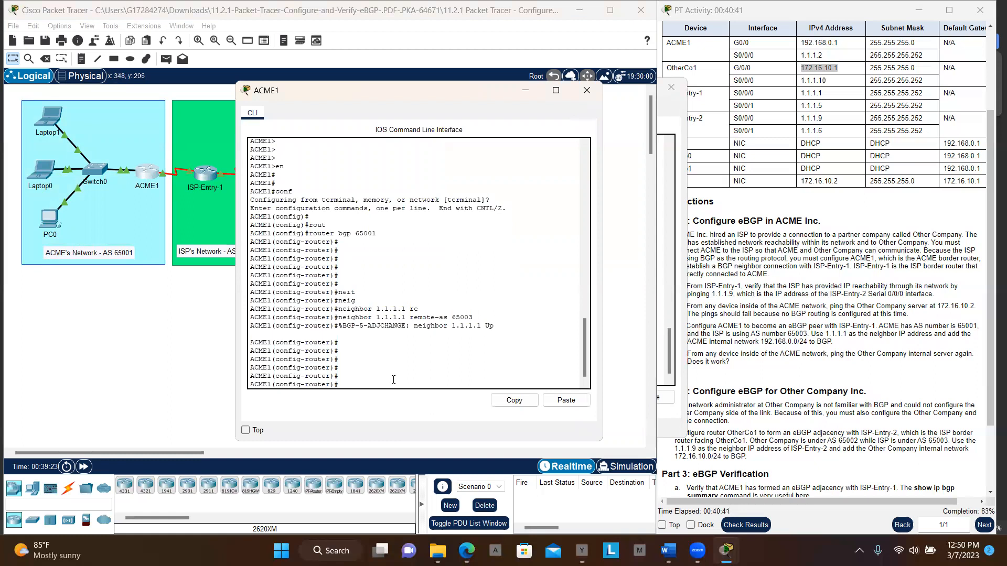
pyautogui.write('do sh')
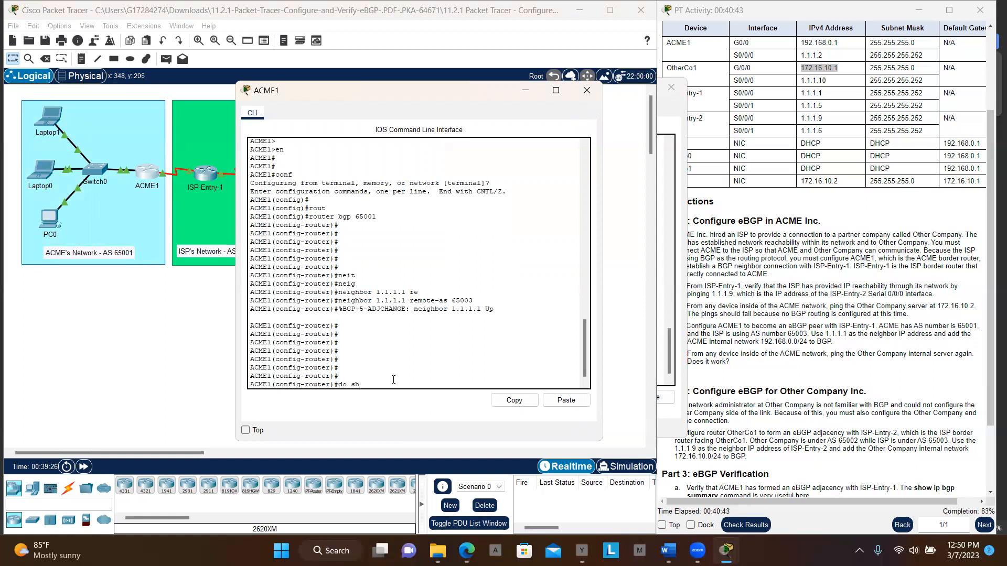
pyautogui.write(' ip bgp sum')
pyautogui.press('Return')
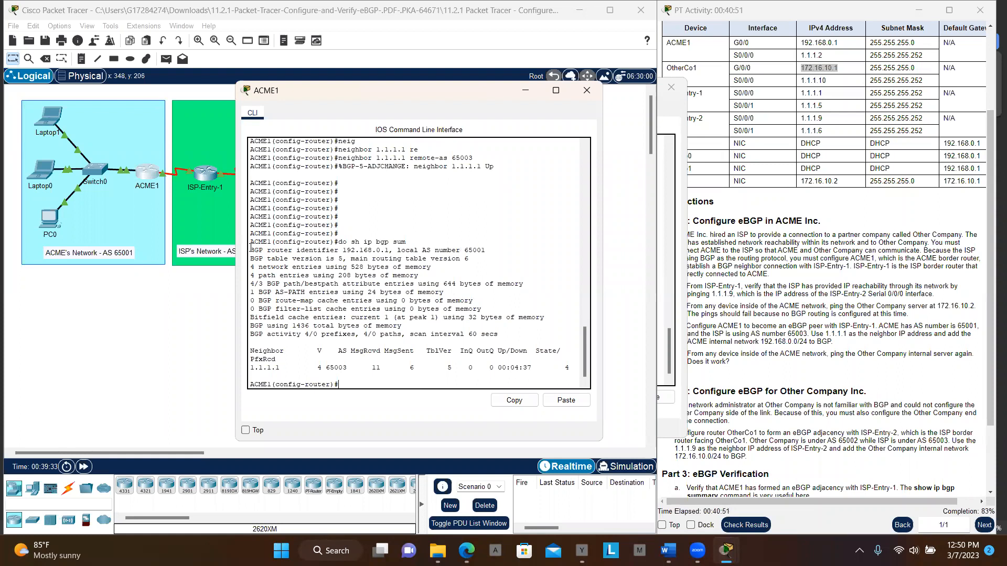
pyautogui.moveTo(250, 250); pyautogui.dragTo(401, 349)
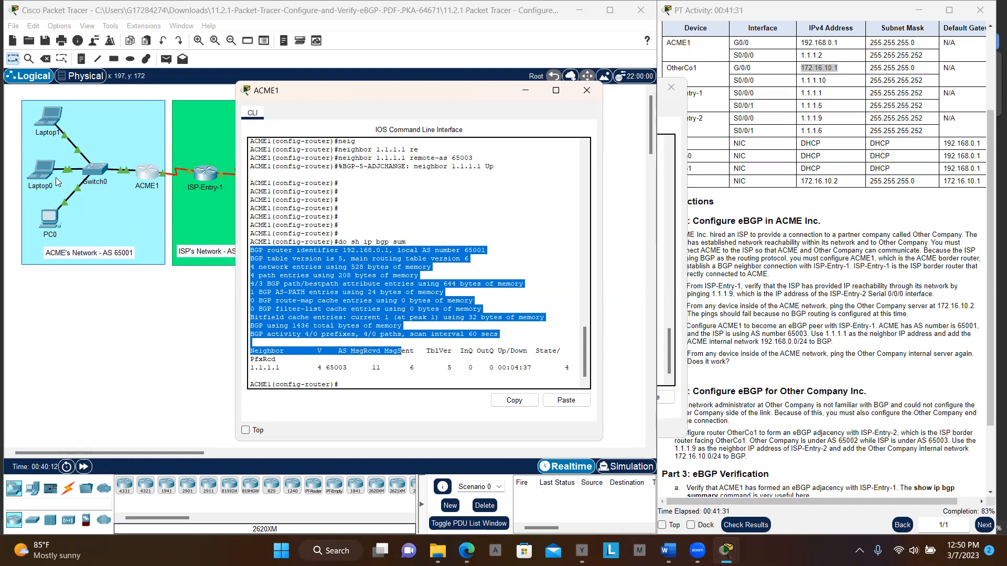
# - Ping the Other Company server at 172.16.10.2 from Laptop0's Command Prompt, then put the laptop's window away
pyautogui.click(42, 177)
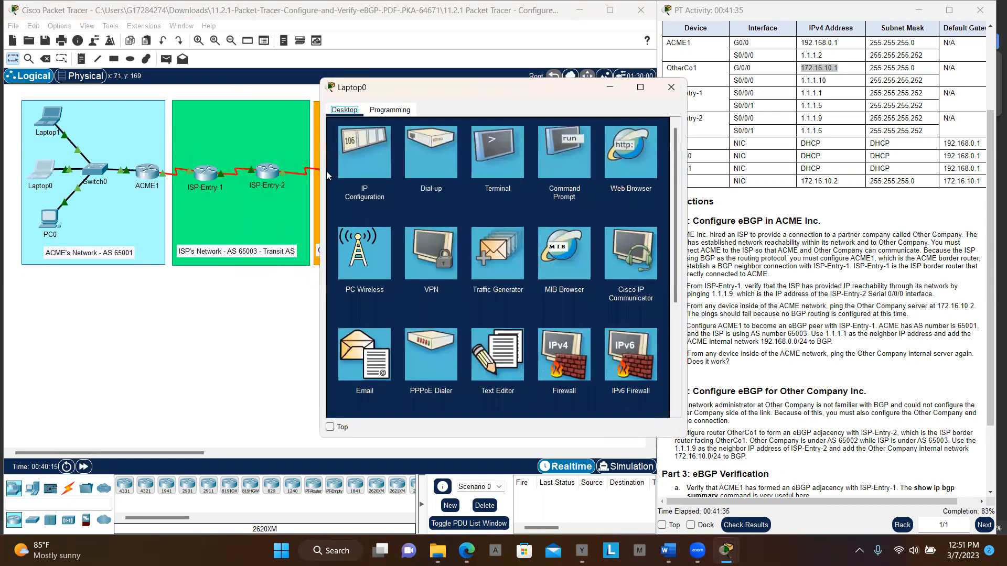
pyautogui.click(557, 151)
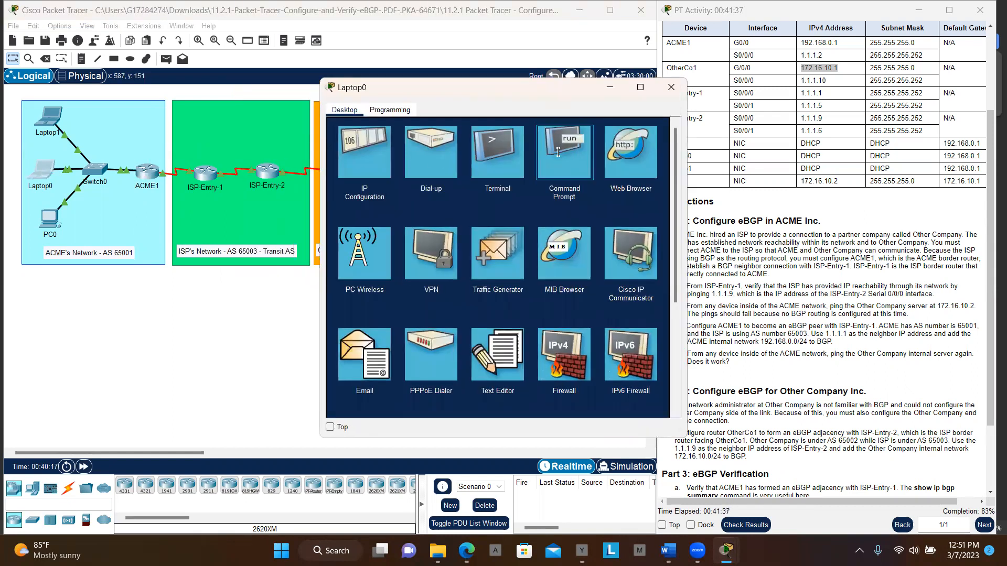
pyautogui.press('Return')
pyautogui.press('Return')
pyautogui.press('Return')
pyautogui.press('Return')
pyautogui.press('Return')
pyautogui.press('Return')
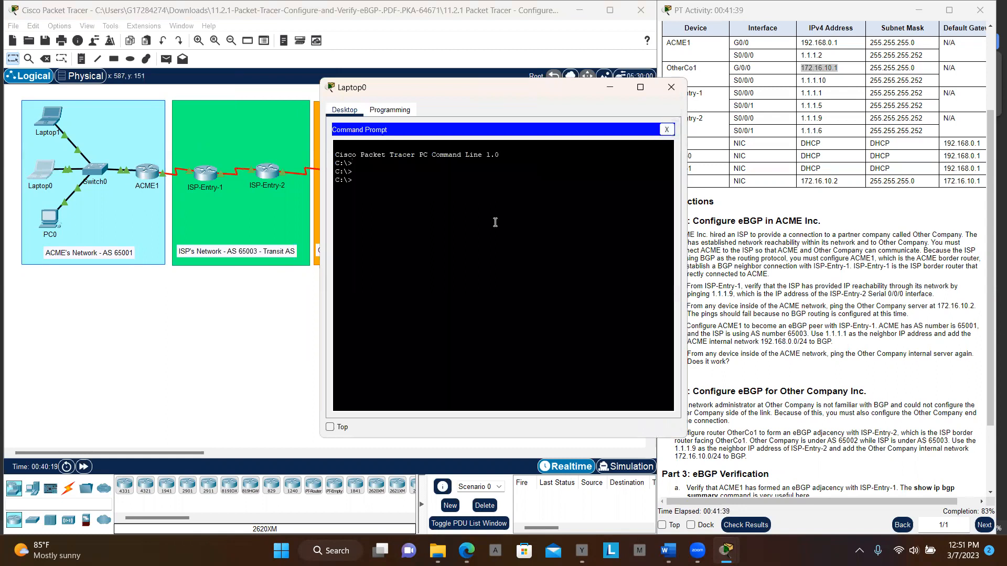
pyautogui.write('ping 172.16.10.2')
pyautogui.press('Return')
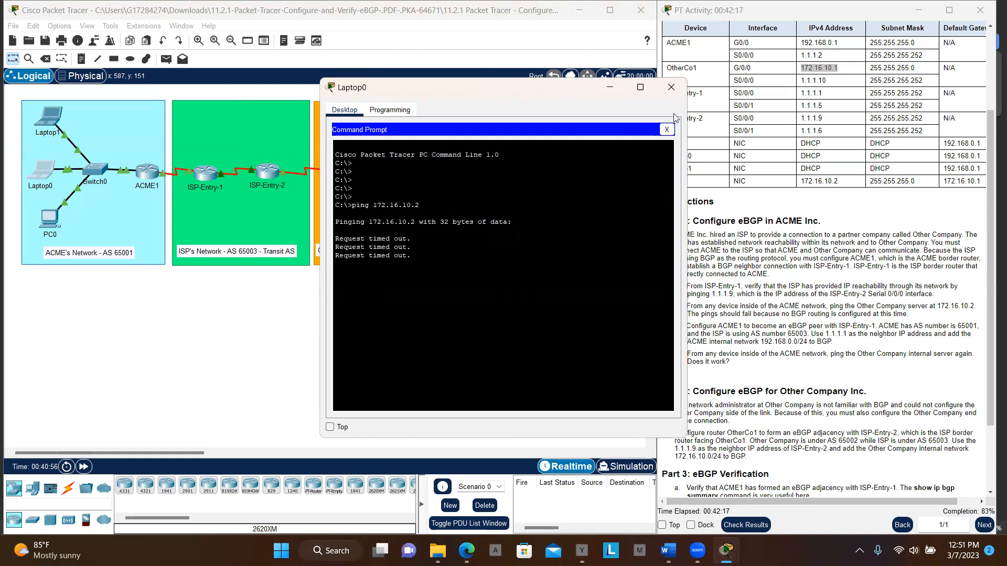
pyautogui.click(618, 90)
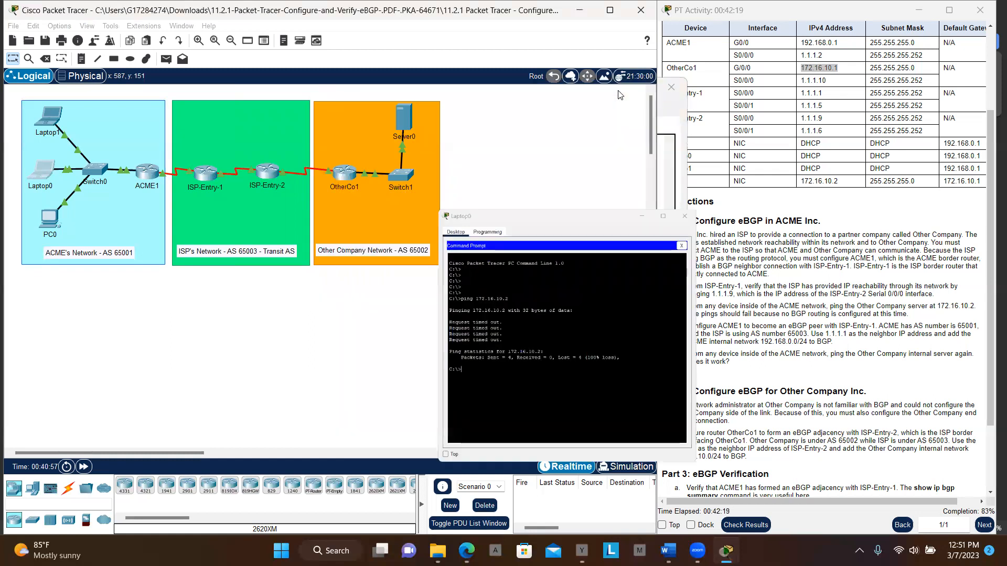
# - Return to ACME1's command line and begin a ping command at its BGP configuration prompt
pyautogui.click(148, 172)
pyautogui.click(401, 379)
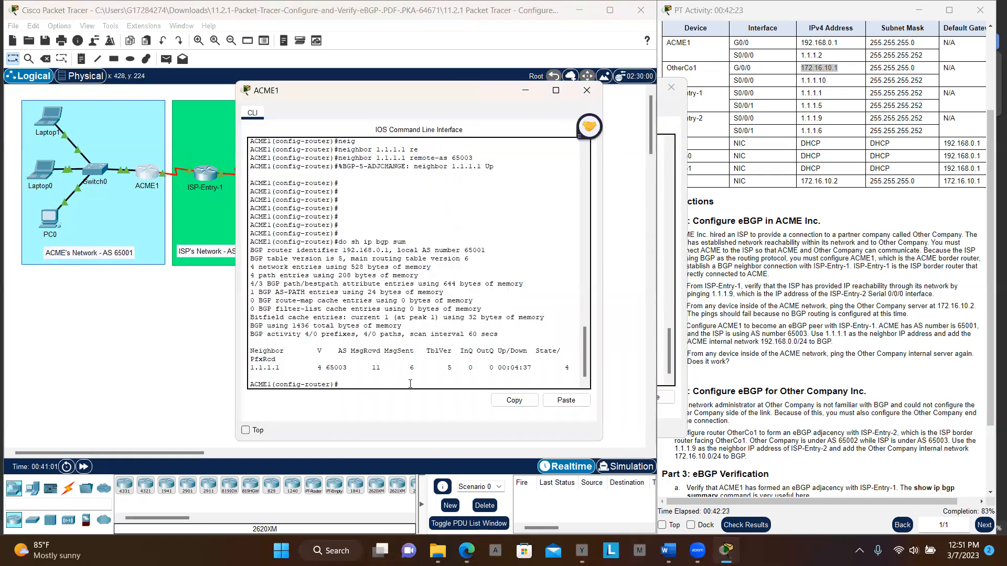
pyautogui.press('Return')
pyautogui.press('Return')
pyautogui.press('Return')
pyautogui.press('Return')
pyautogui.press('Return')
pyautogui.press('Return')
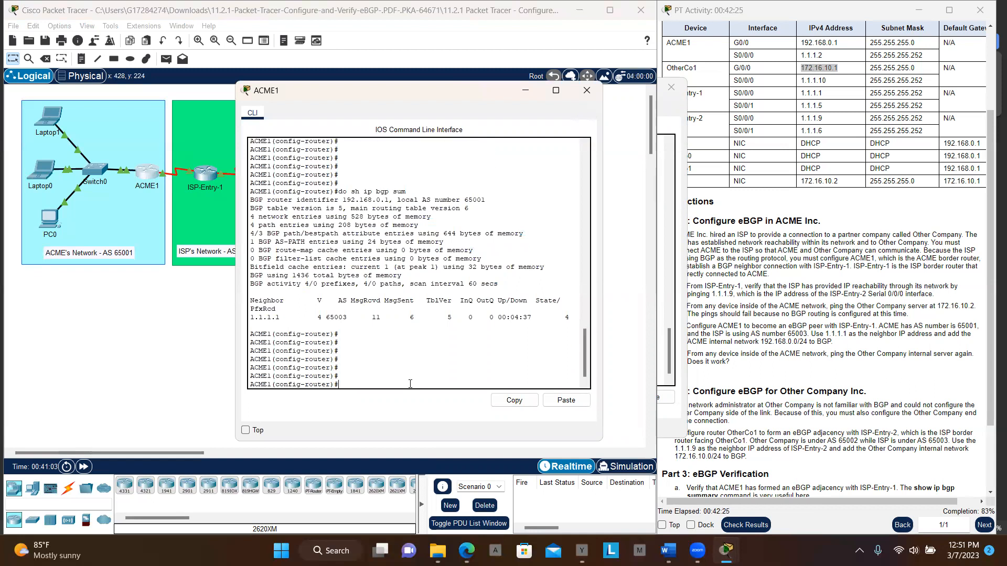
pyautogui.write('ping')
# - Copy the server's address 172.16.10.2 from the address table and try to ping it from ACME1's BGP configuration mode
pyautogui.moveTo(396, 93); pyautogui.dragTo(371, 116)
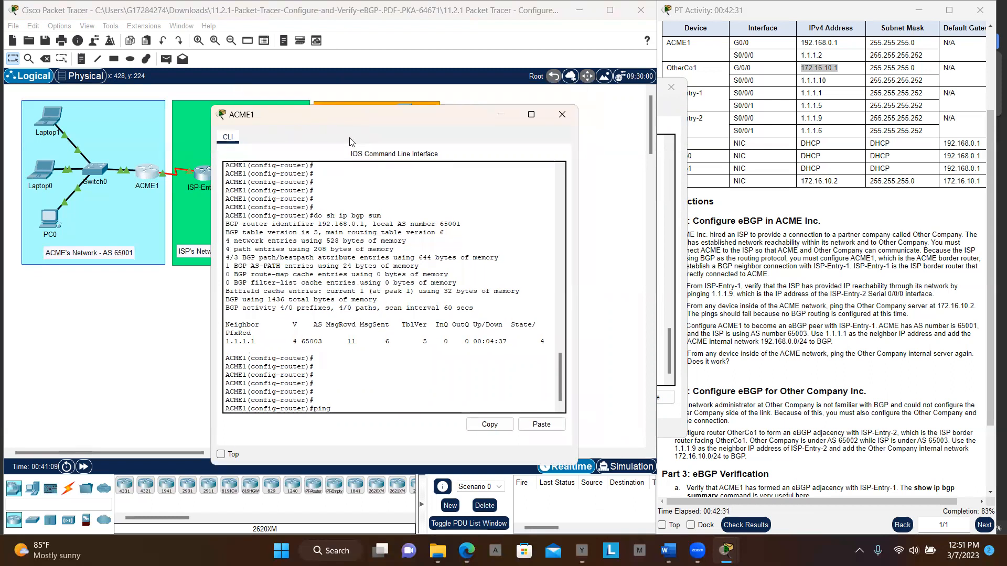
pyautogui.moveTo(350, 138); pyautogui.dragTo(338, 129)
pyautogui.click(784, 159)
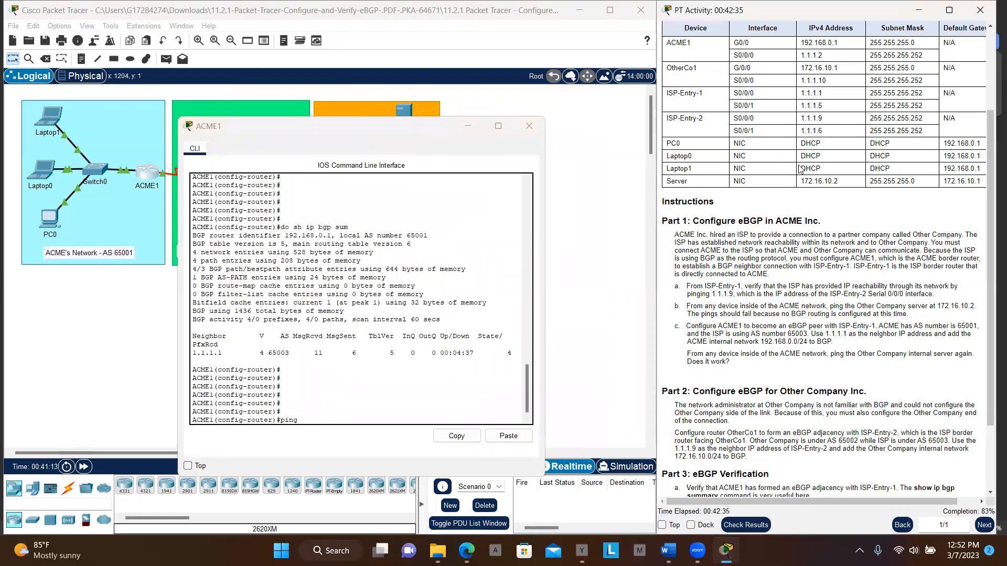
pyautogui.moveTo(839, 181); pyautogui.dragTo(802, 181)
pyautogui.hotkey('ctrl', 'c')
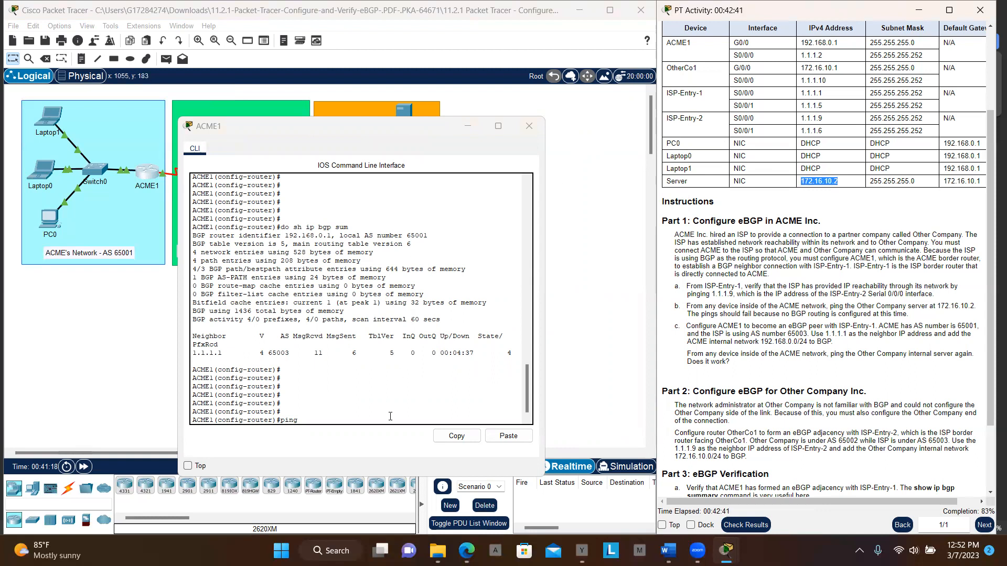
pyautogui.click(364, 413)
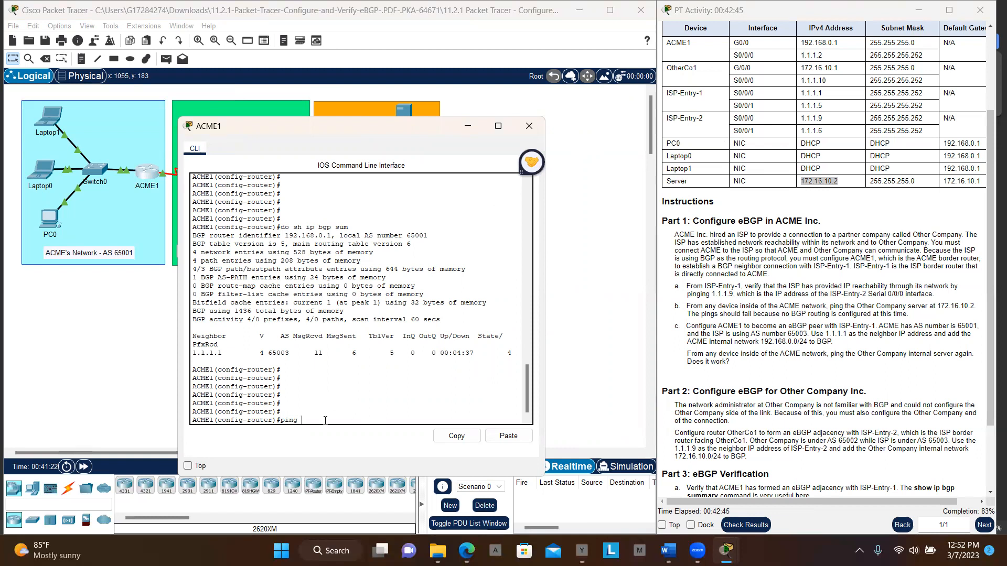
pyautogui.click(506, 436)
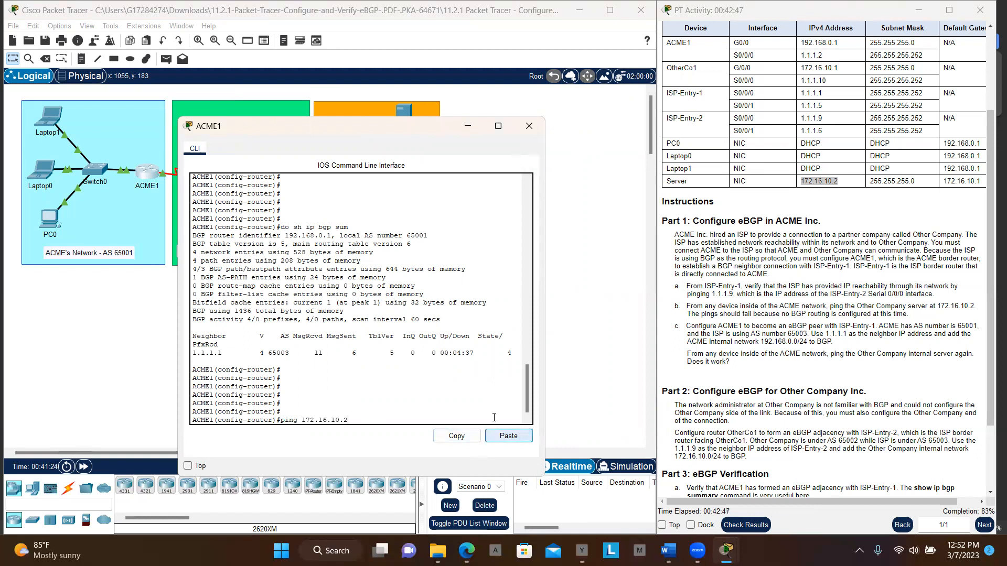
pyautogui.press('Return')
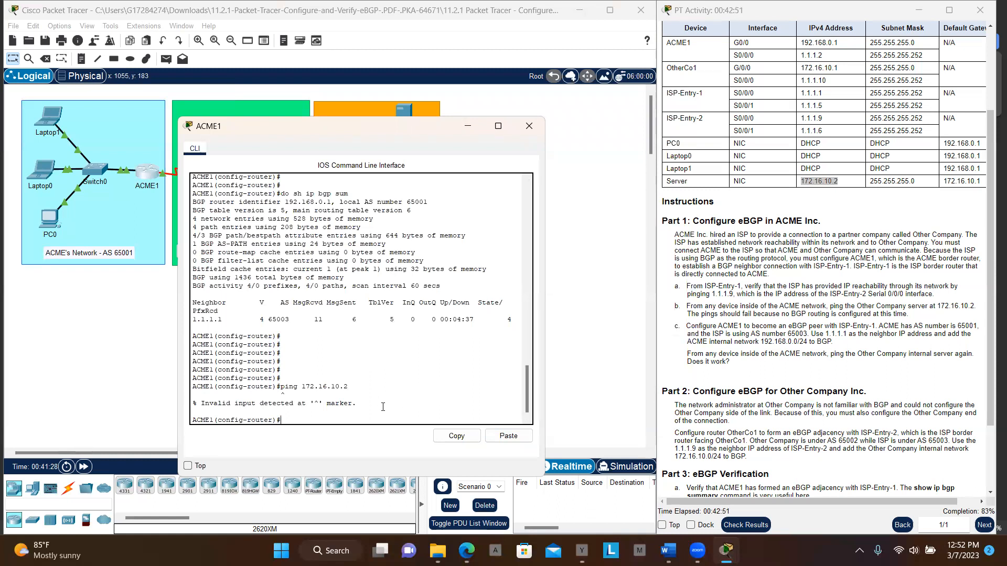
# - Exit BGP configuration on ACME1 and end the configuration session to reach privileged EXEC mode
pyautogui.write('exit')
pyautogui.press('Return')
pyautogui.press('Return')
pyautogui.press('Return')
pyautogui.press('Return')
pyautogui.press('Return')
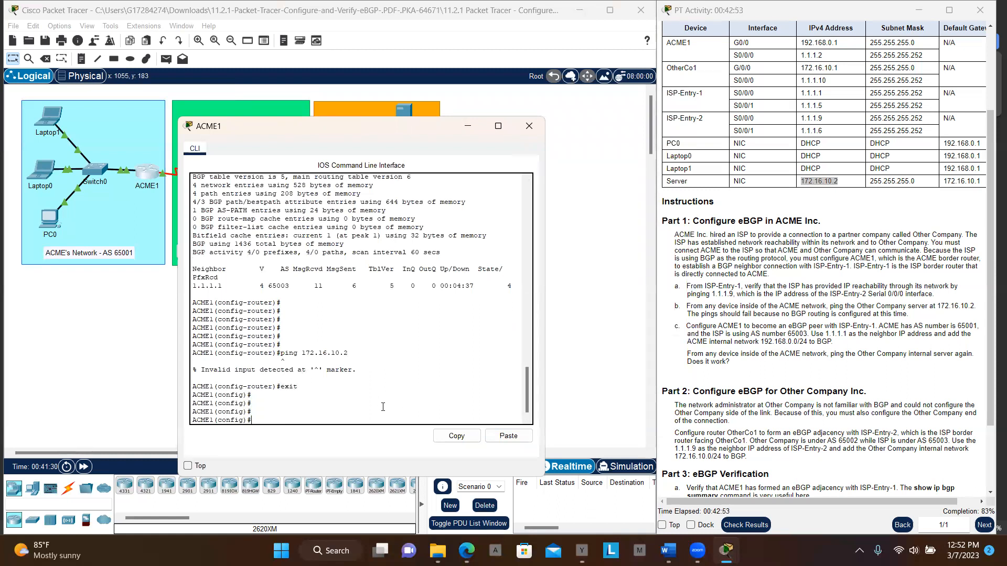
pyautogui.write('eix')
pyautogui.press('BackSpace')
pyautogui.press('BackSpace')
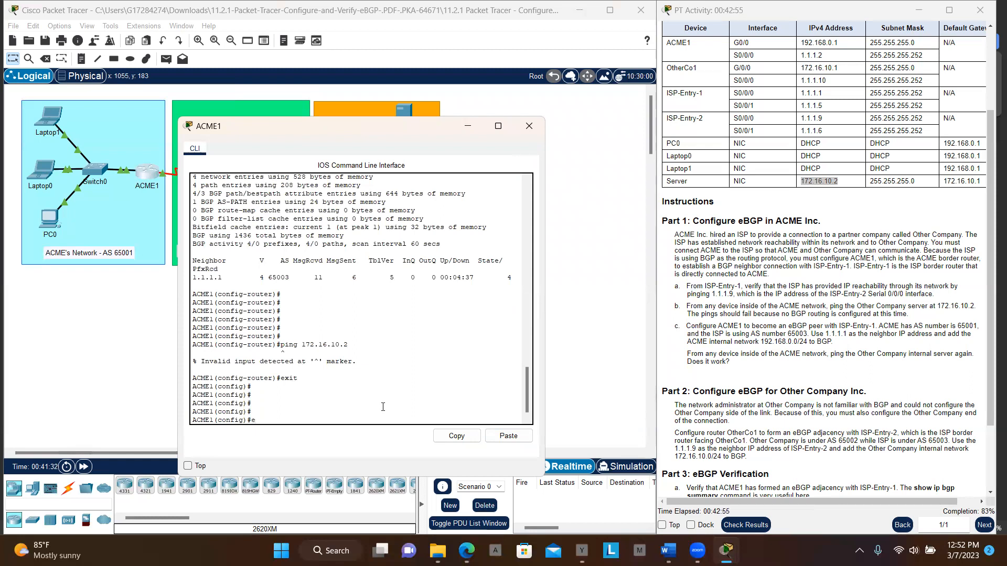
pyautogui.write('nd')
pyautogui.press('Return')
pyautogui.press('Return')
pyautogui.press('Return')
pyautogui.press('Return')
pyautogui.press('Return')
pyautogui.press('Return')
pyautogui.press('Return')
# - Ping the server at 172.16.10.2 from ACME1's privileged EXEC mode and close the router's window
pyautogui.write('pn')
pyautogui.write('ing')
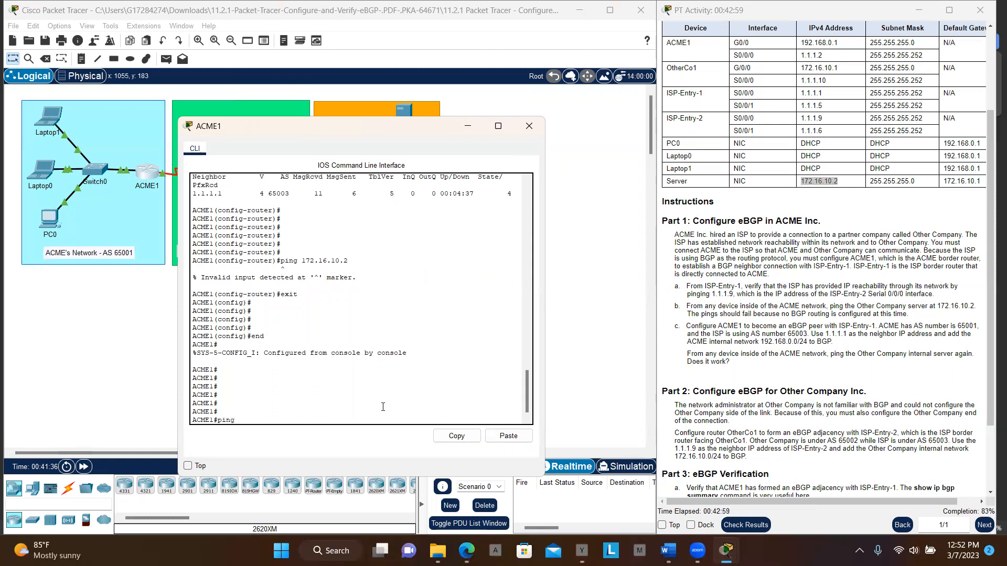
pyautogui.click(503, 437)
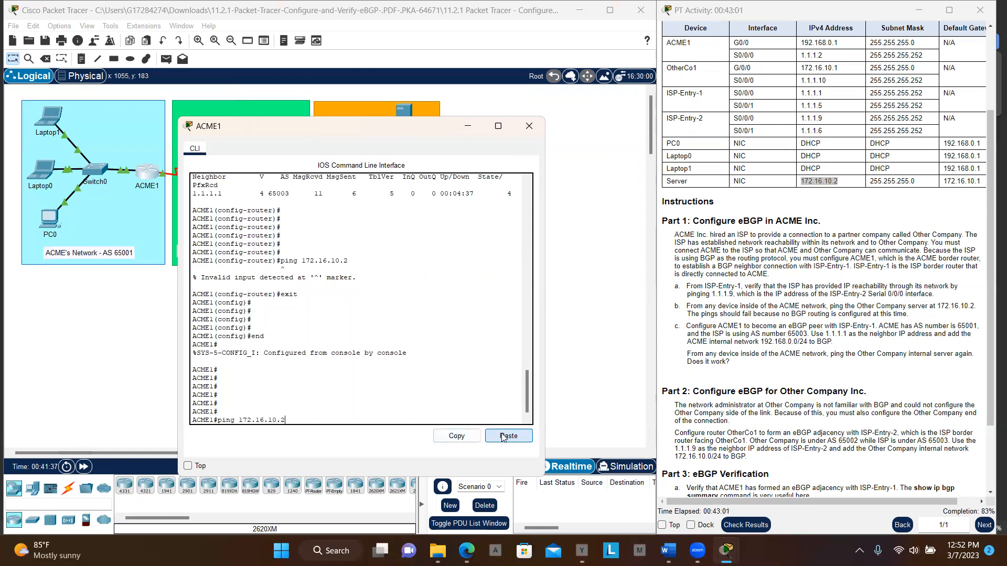
pyautogui.press('Return')
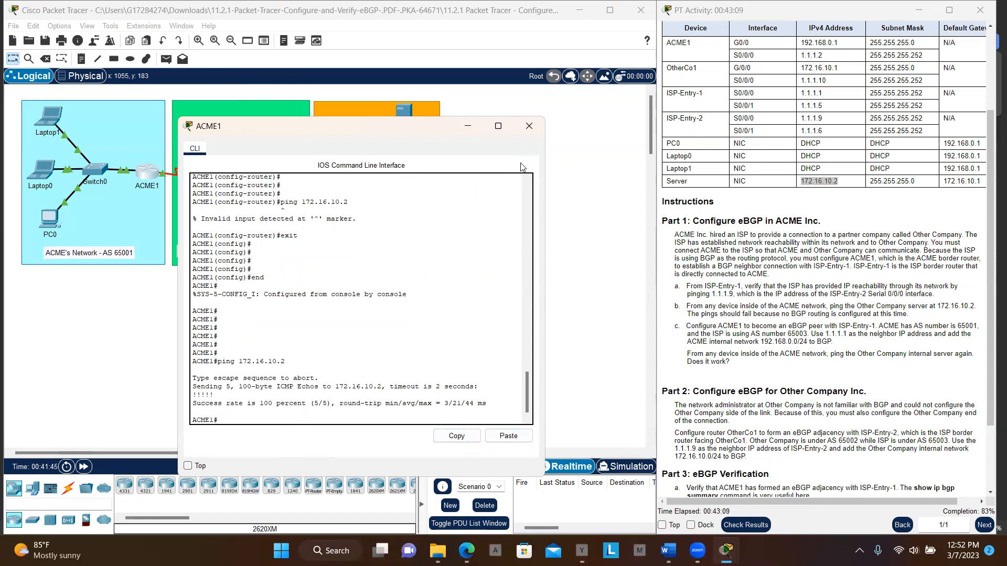
pyautogui.click(528, 131)
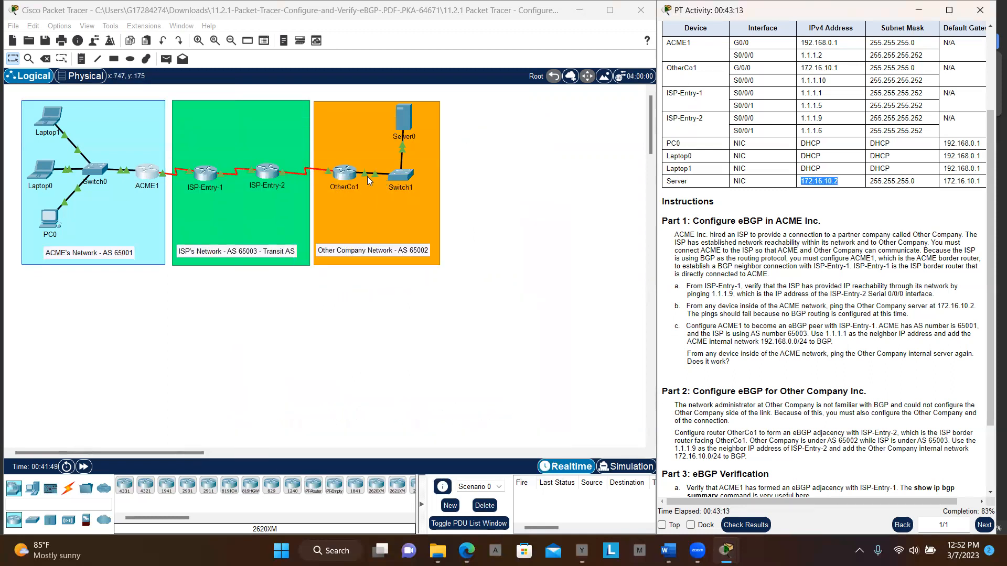
# - Open OtherCo1's command line and end its configuration session to reach privileged EXEC mode
pyautogui.click(343, 175)
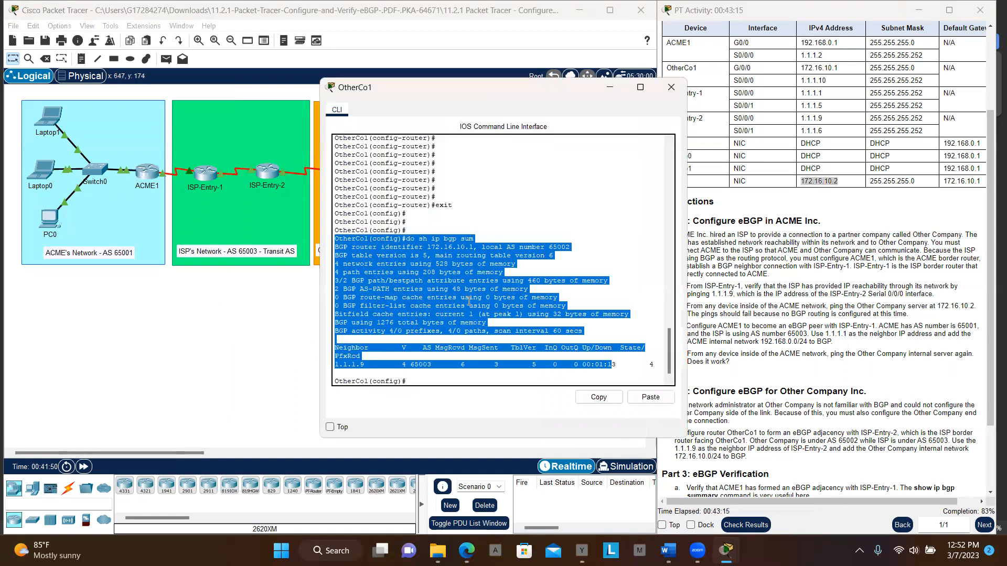
pyautogui.click(486, 379)
pyautogui.write('end')
pyautogui.press('Return')
pyautogui.press('Return')
pyautogui.press('Return')
pyautogui.press('Return')
pyautogui.press('Return')
pyautogui.press('Return')
pyautogui.press('Return')
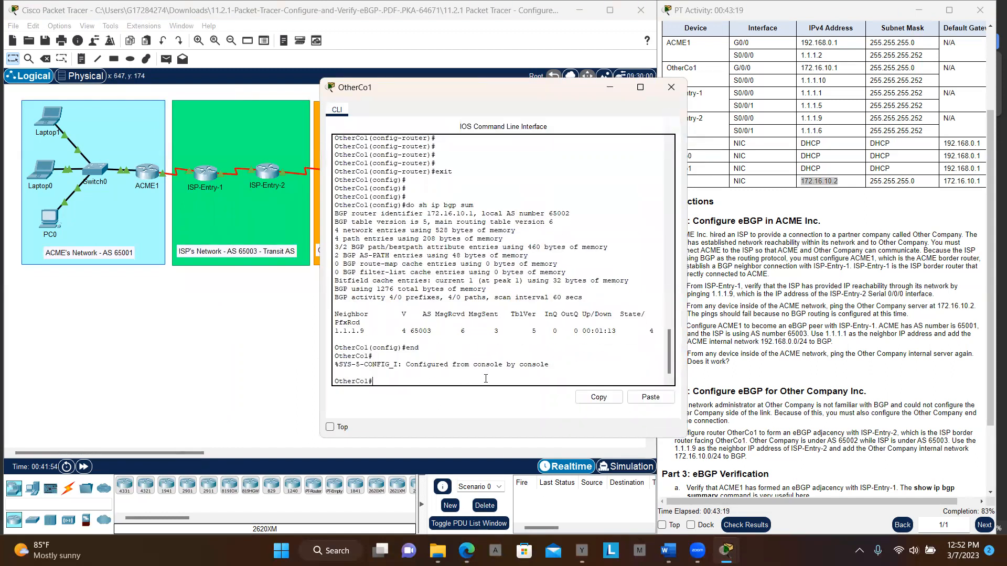
# - Ping the server at 172.16.10.2 from OtherCo1's privileged EXEC mode
pyautogui.write('ping')
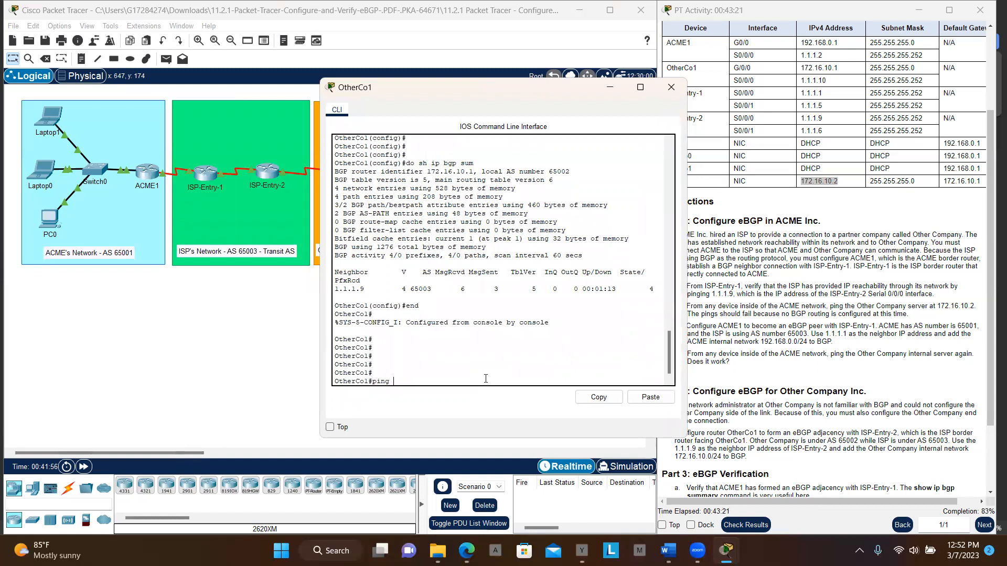
pyautogui.click(650, 400)
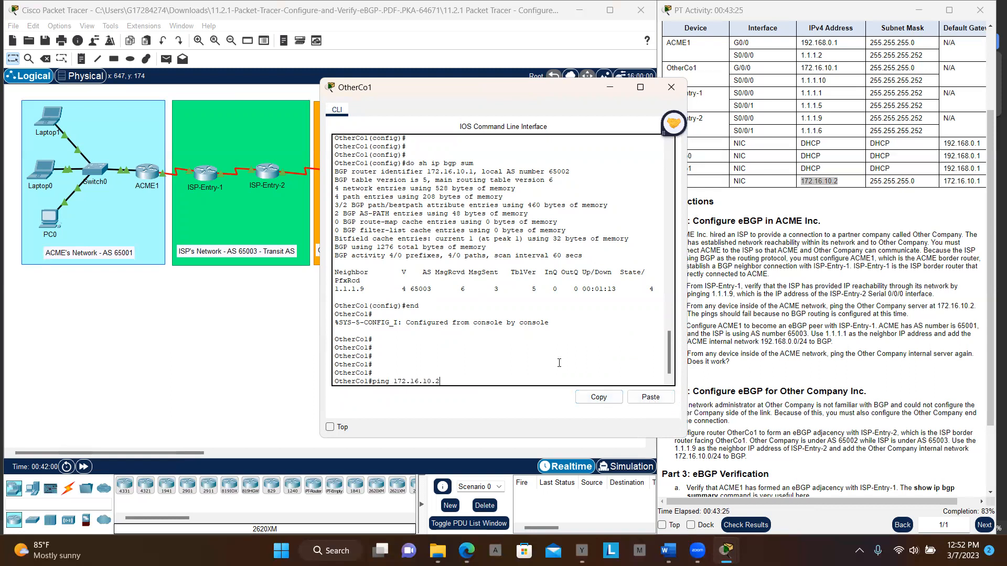
pyautogui.press('Return')
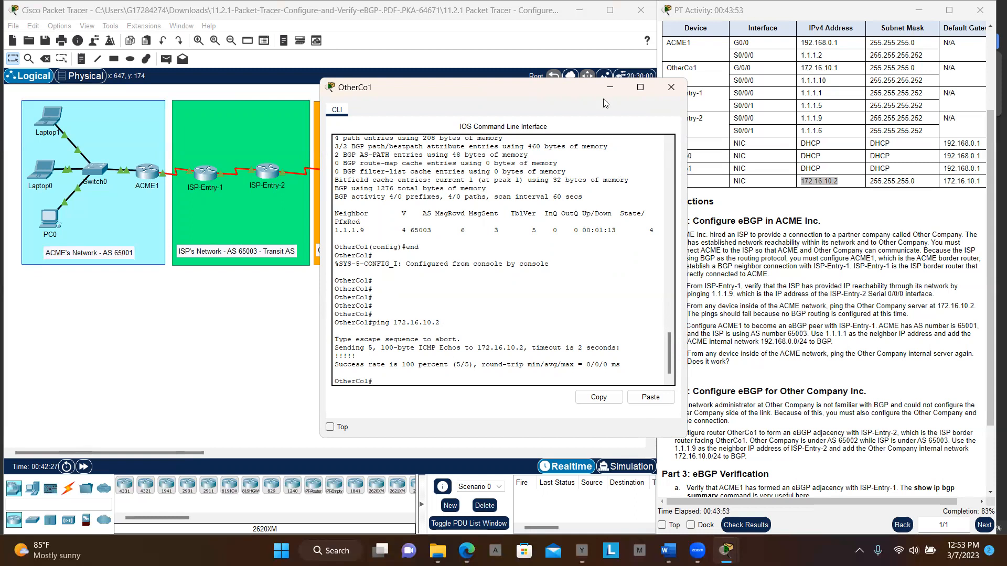
pyautogui.click(618, 34)
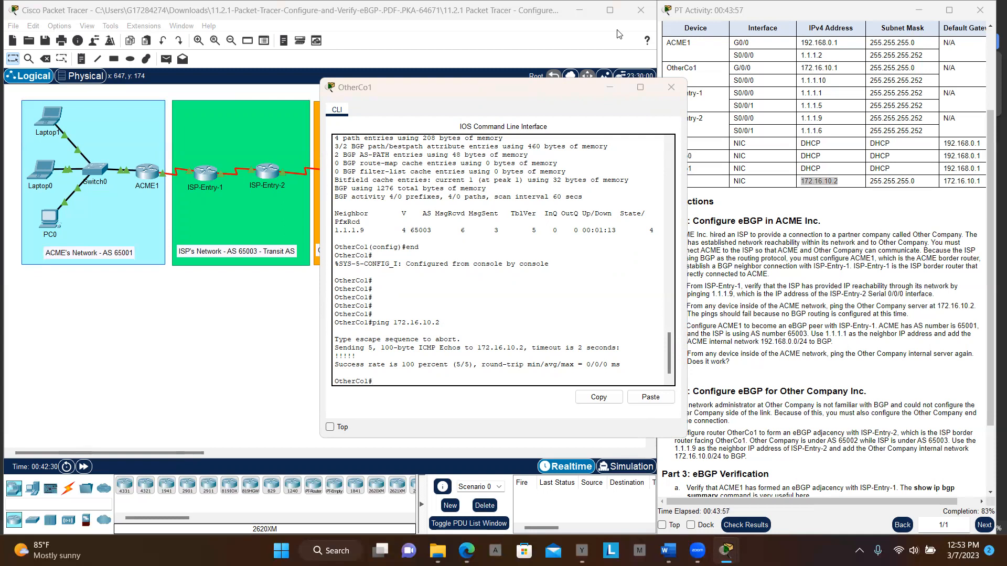